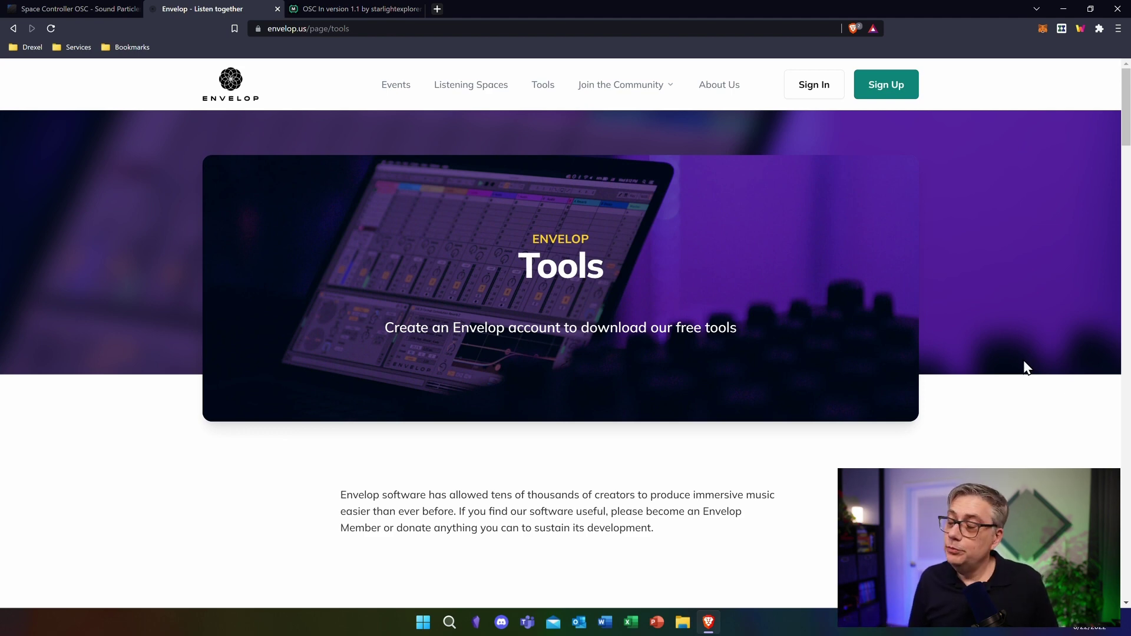
Look through the Envelop tools page for the Envelop for Live download section
{"action": "scroll", "coordinate": [1022, 360], "scroll_direction": "down", "scroll_amount": 6}
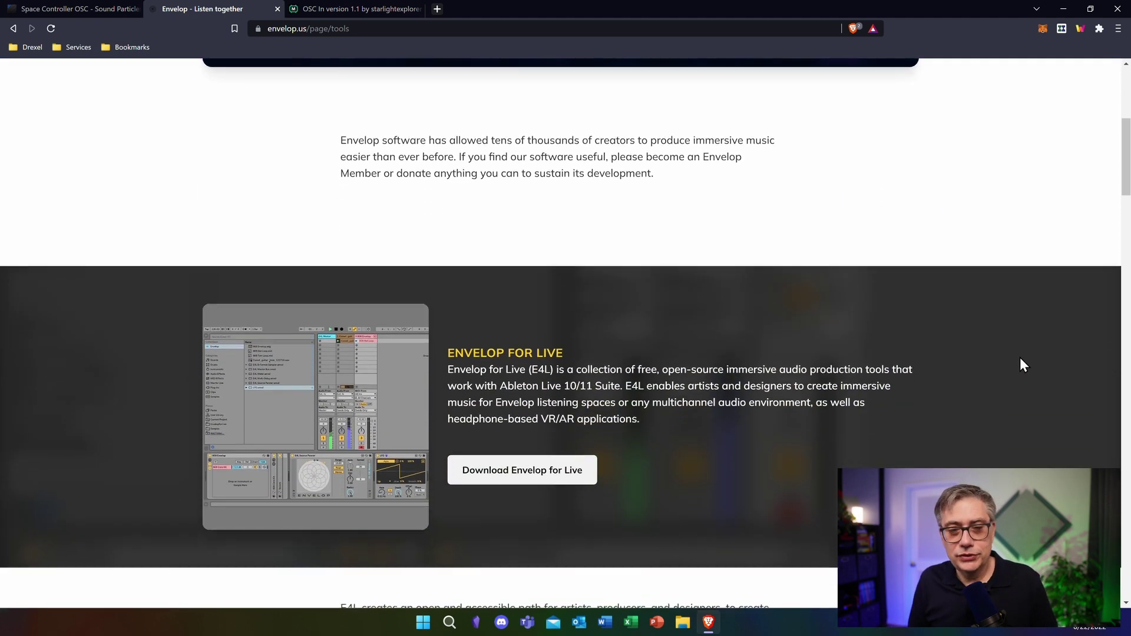
{"action": "scroll", "coordinate": [1022, 364], "scroll_direction": "down", "scroll_amount": 2}
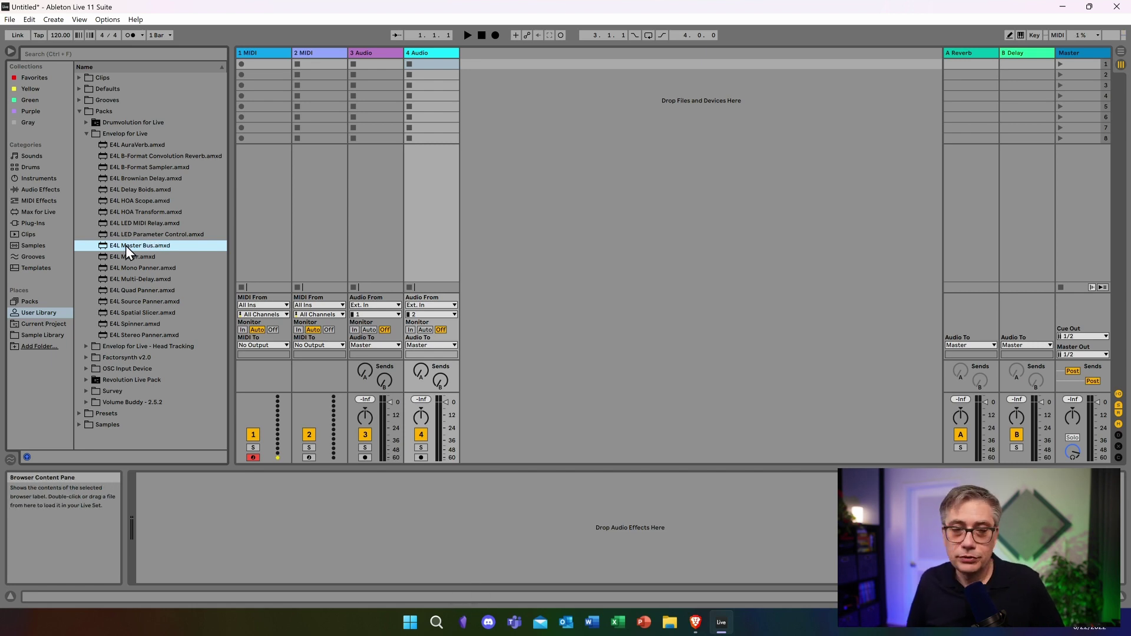
In Ableton Live, add the E4L Master Bus to the 4 Audio track and the E4L Source Panner to the 1 MIDI track
{"action": "left_click_drag", "start_coordinate": [129, 245], "coordinate": [377, 281]}
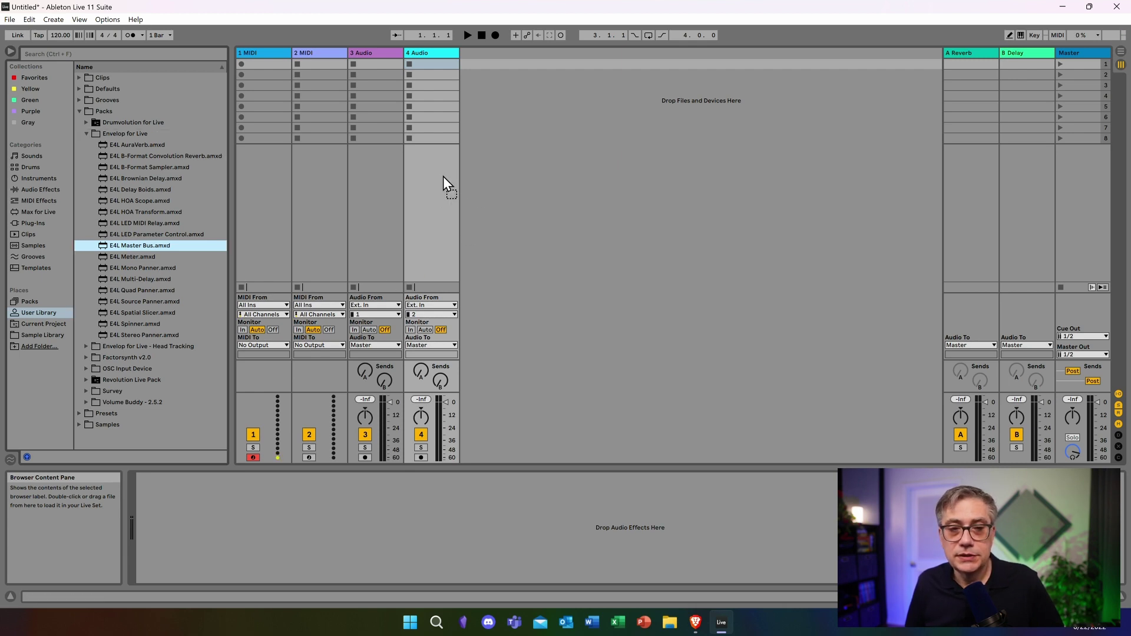
{"action": "left_click_drag", "start_coordinate": [429, 182], "coordinate": [429, 181]}
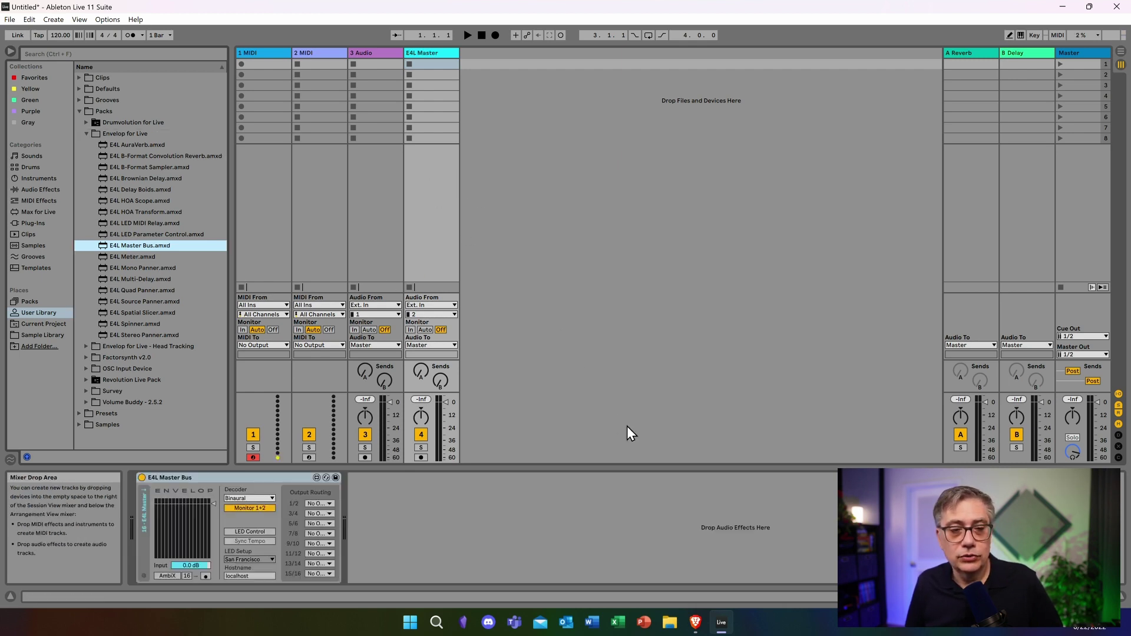
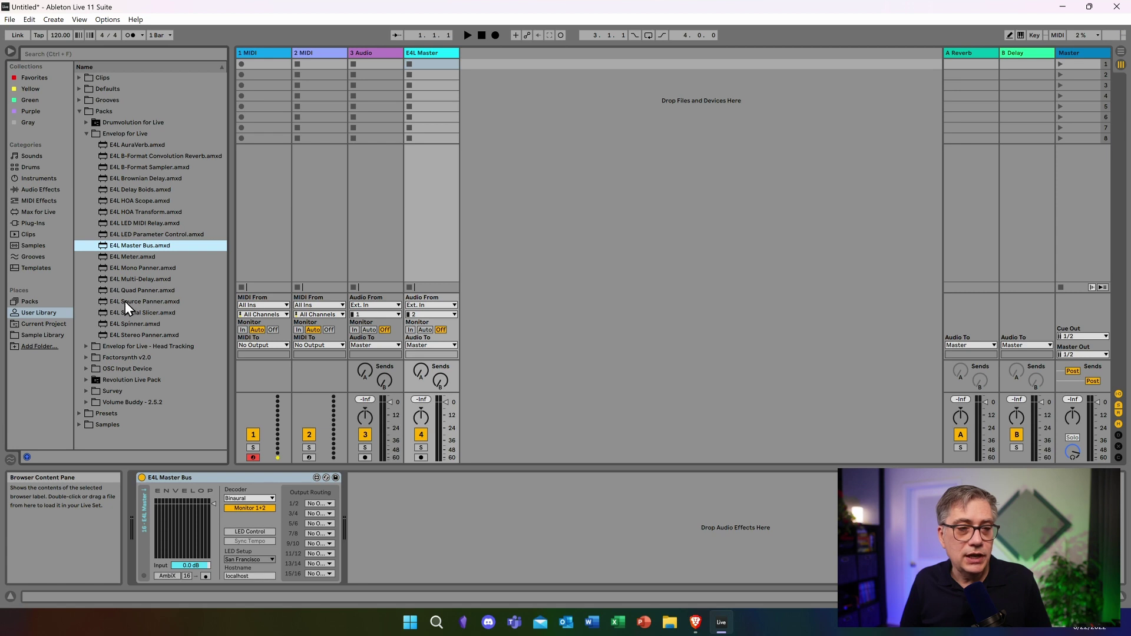
{"action": "left_click_drag", "start_coordinate": [125, 301], "coordinate": [275, 264]}
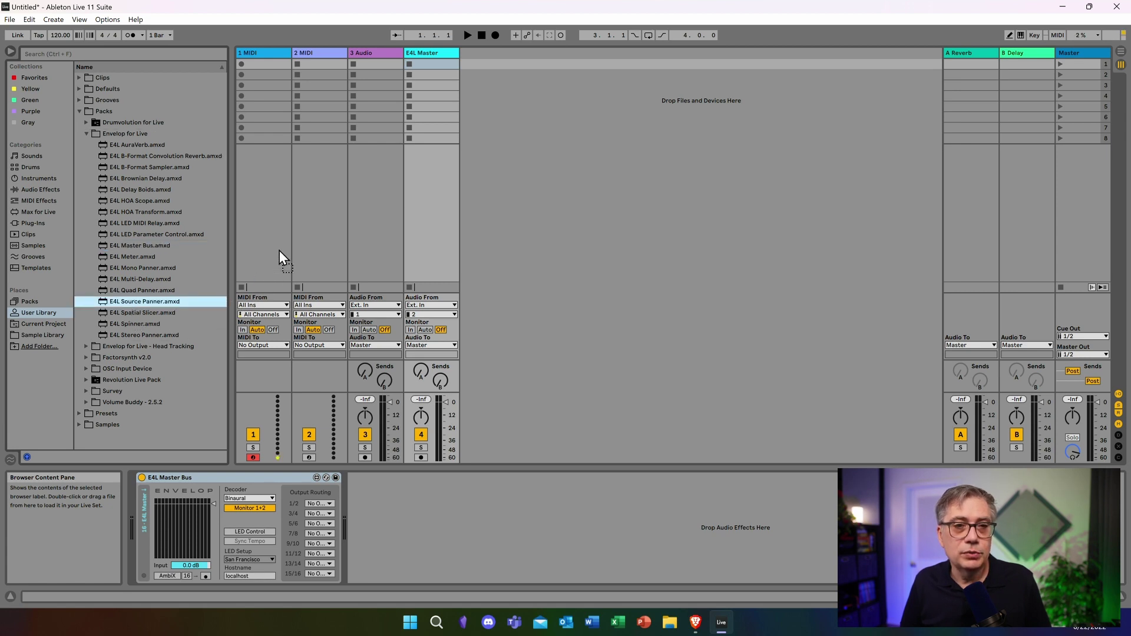
{"action": "left_click_drag", "start_coordinate": [264, 167], "coordinate": [261, 170]}
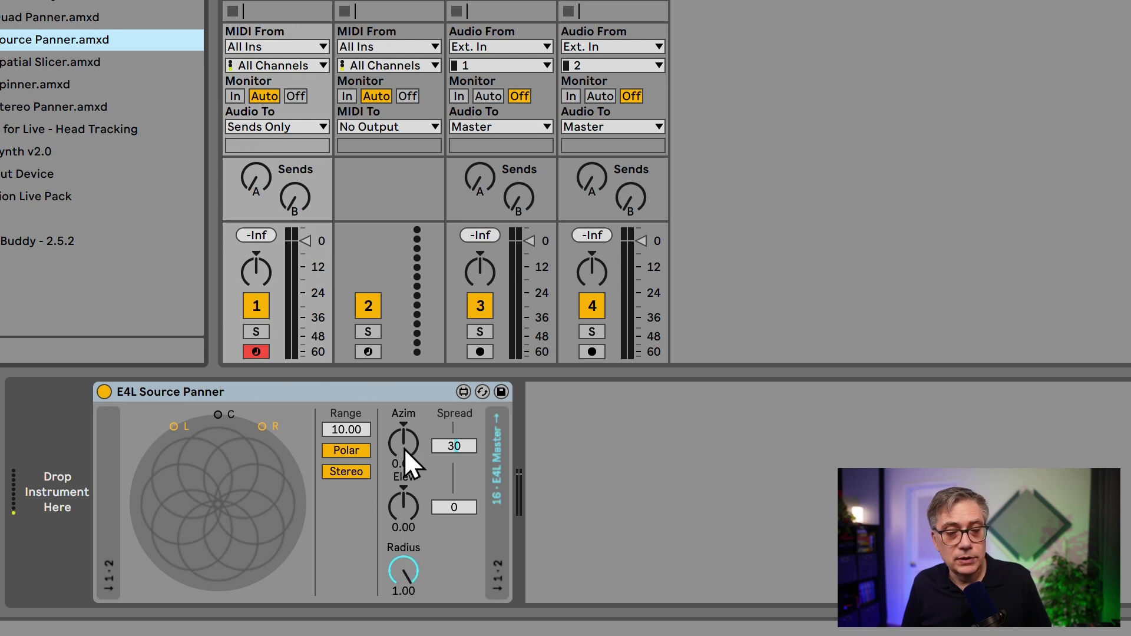
Set the E4L Source Panner's azimuth to about 11.34 and its elevation to about -8.50, keeping the radius at 1.00
{"action": "mouse_move", "coordinate": [401, 437]}
{"action": "left_mouse_down"}
{"action": "mouse_move", "coordinate": [402, 471]}
{"action": "mouse_move", "coordinate": [398, 440]}
{"action": "left_mouse_up"}
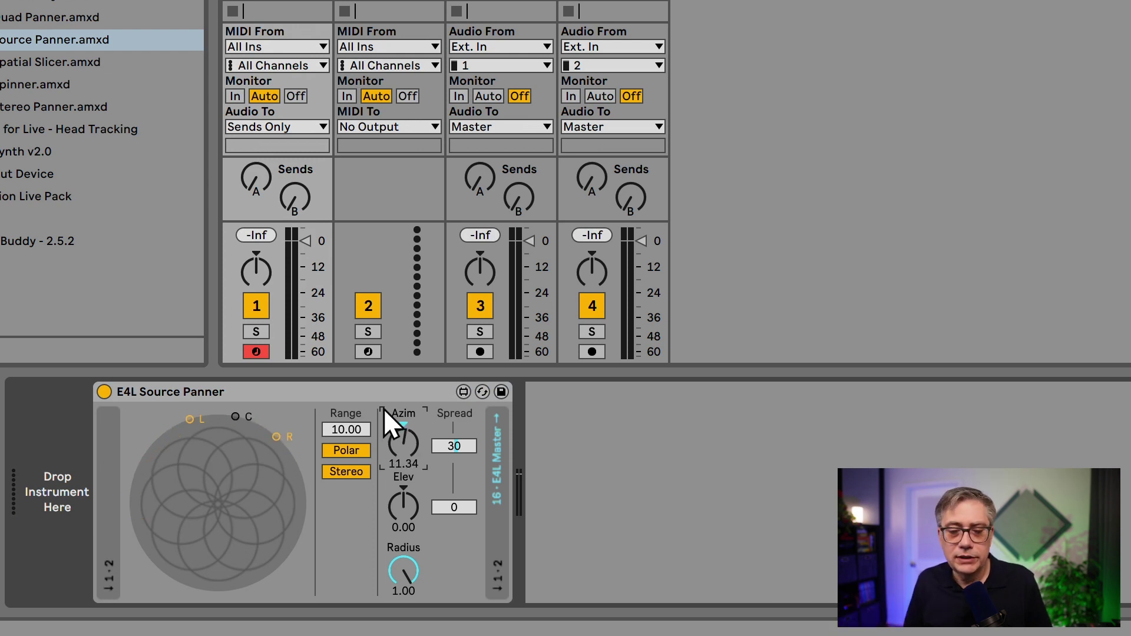
{"action": "left_click_drag", "start_coordinate": [404, 511], "coordinate": [403, 520]}
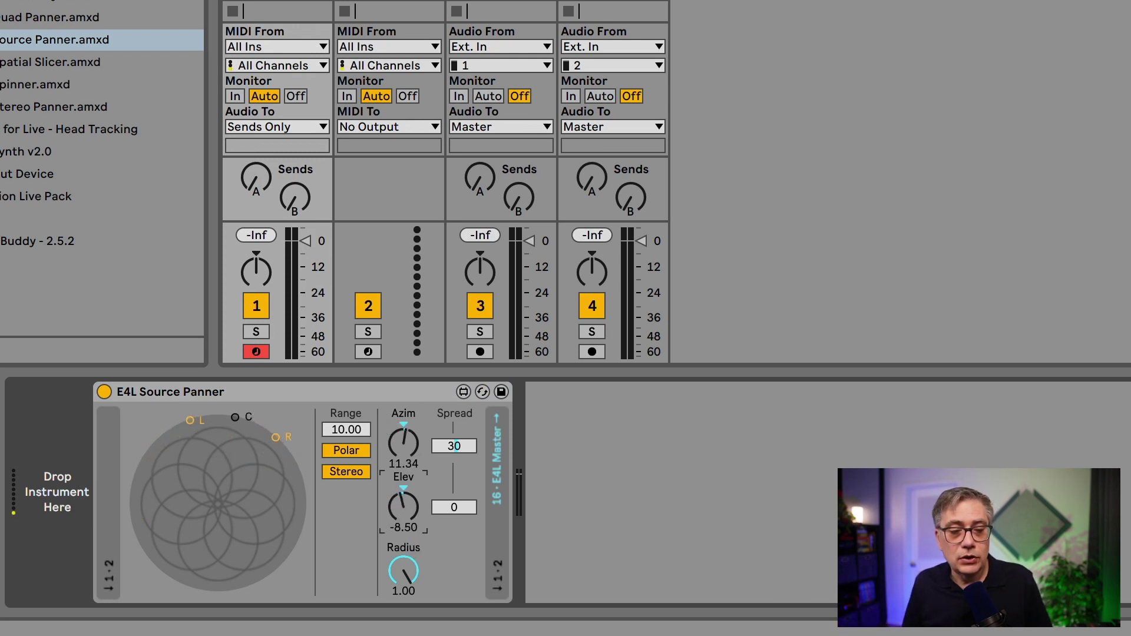
{"action": "mouse_move", "coordinate": [404, 577]}
{"action": "left_mouse_down"}
{"action": "mouse_move", "coordinate": [404, 589]}
{"action": "mouse_move", "coordinate": [404, 577]}
{"action": "left_mouse_up"}
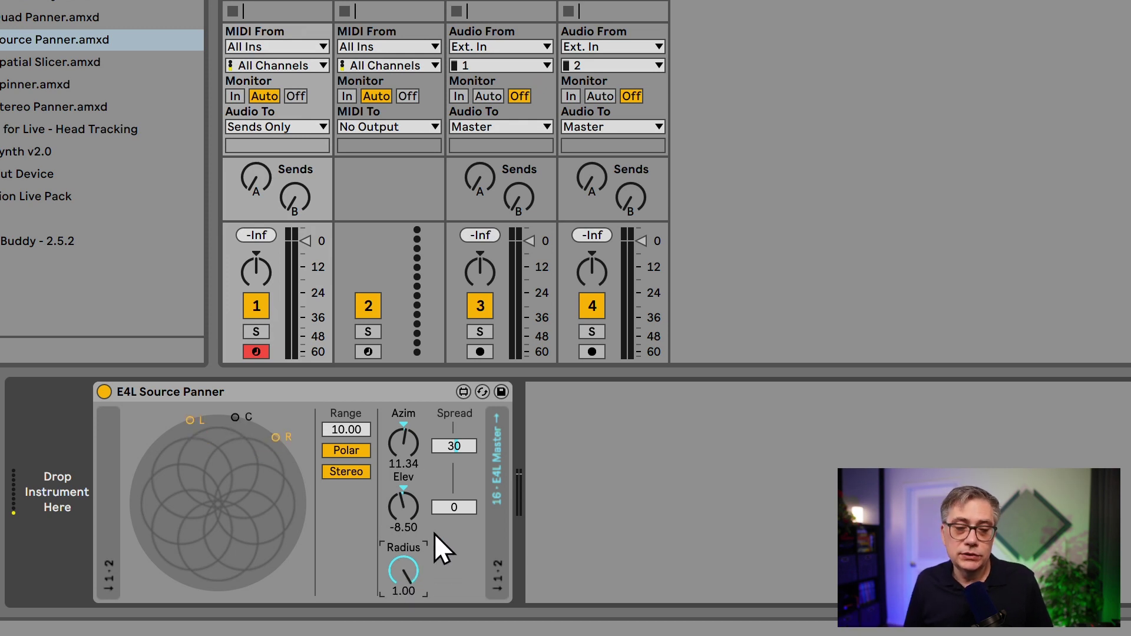
Switch the Source Panner's coordinate mode to XYZ and back to Polar
{"action": "left_click", "coordinate": [346, 450]}
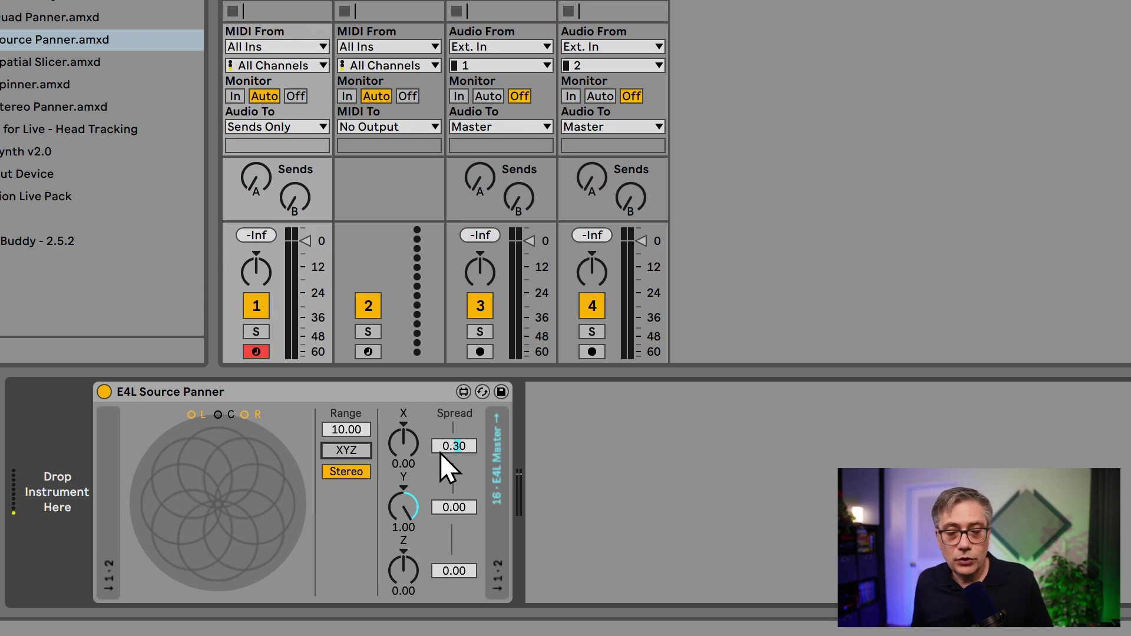
{"action": "left_click", "coordinate": [342, 451]}
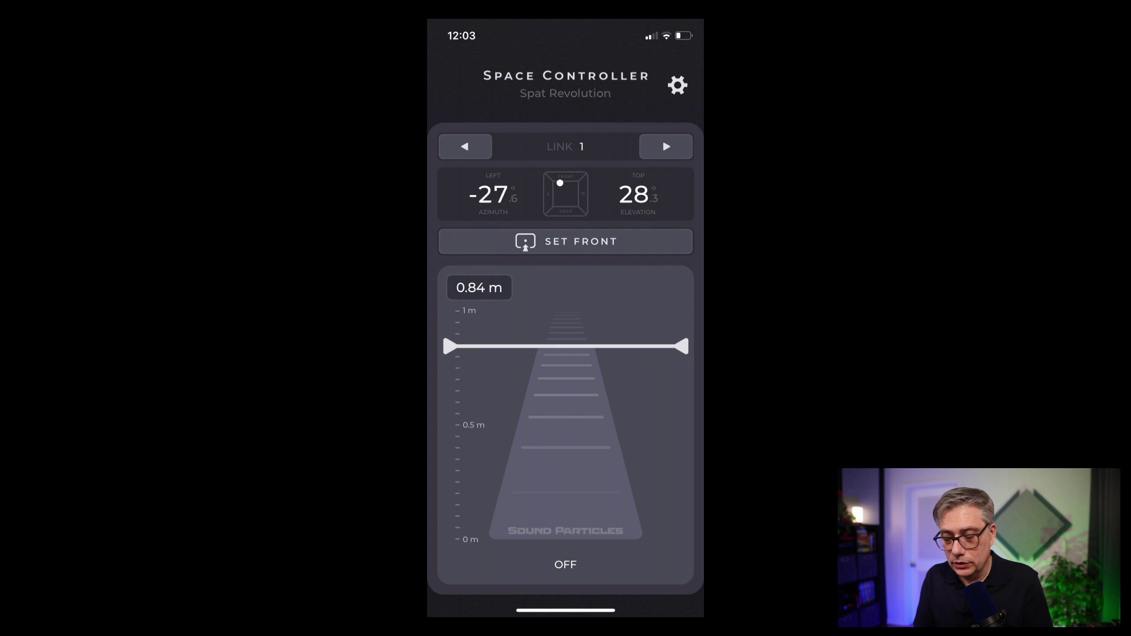
In the Space Controller phone app, open the settings and inspect the host option
{"action": "left_click", "coordinate": [677, 85]}
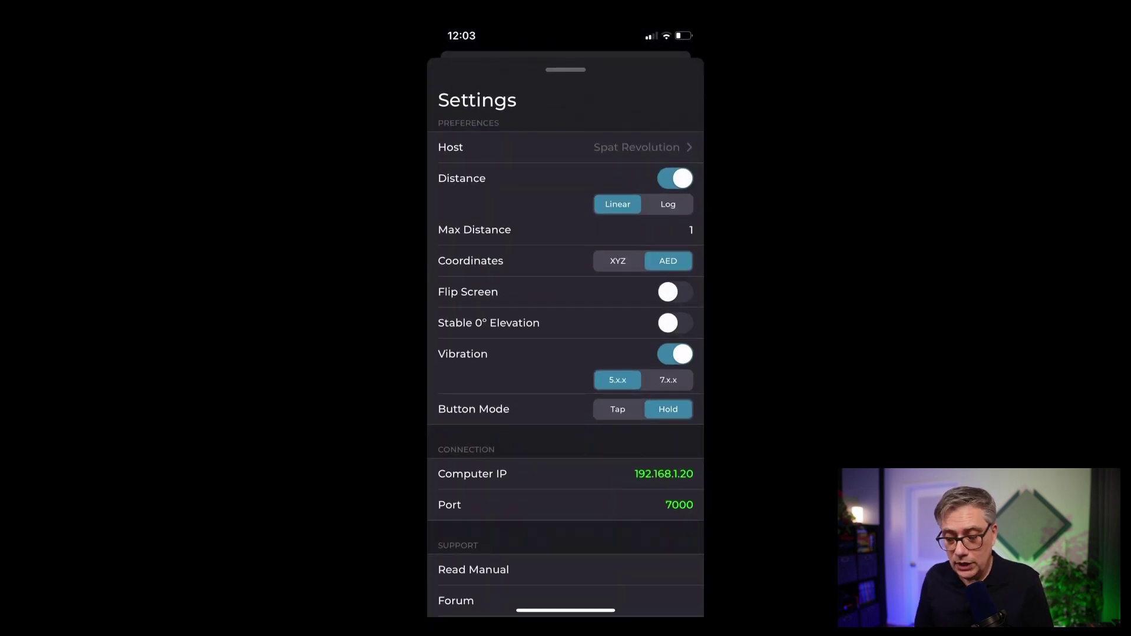
{"action": "left_click", "coordinate": [566, 146]}
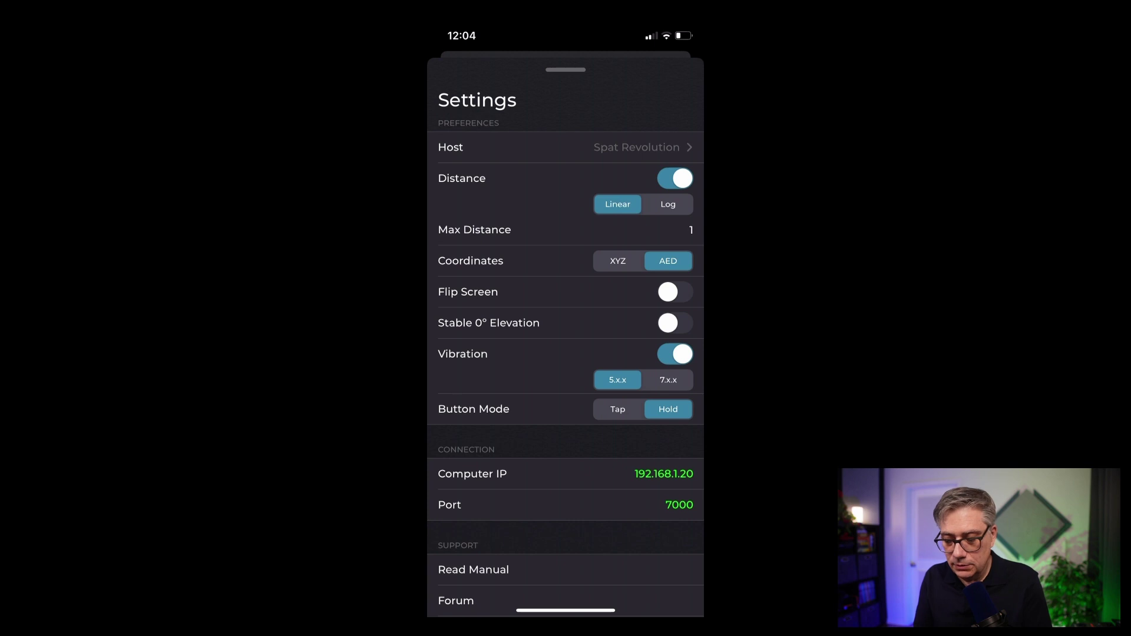
Try the Distance switch, the Stable 0° Elevation switch and XYZ coordinates, restoring each setting
{"action": "left_click", "coordinate": [675, 177]}
{"action": "left_click", "coordinate": [674, 178]}
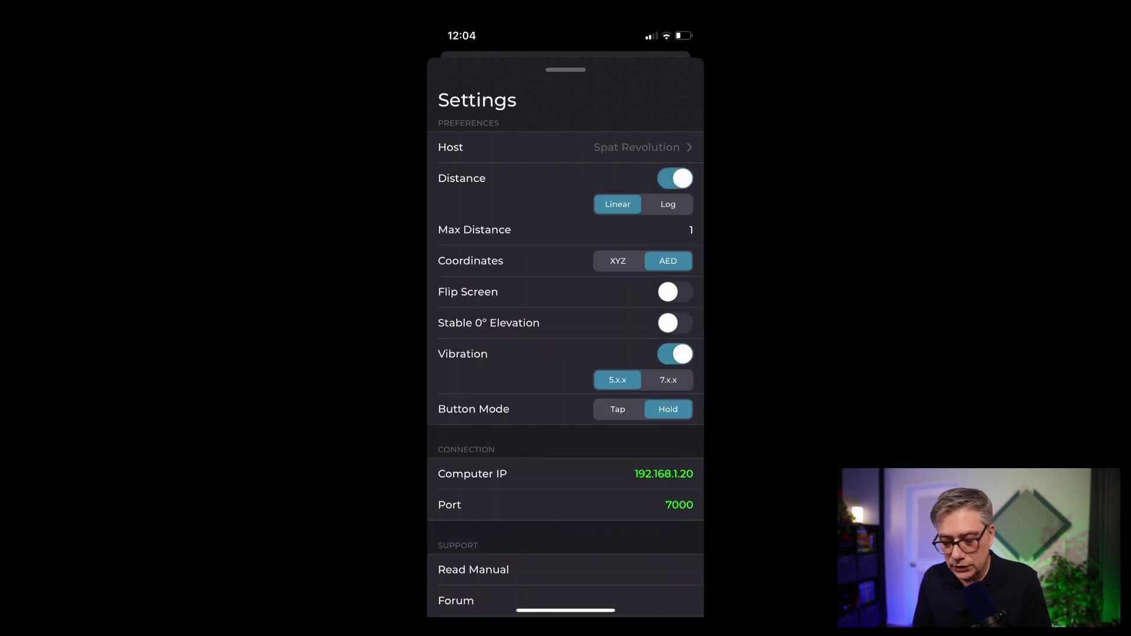
{"action": "left_click", "coordinate": [675, 323]}
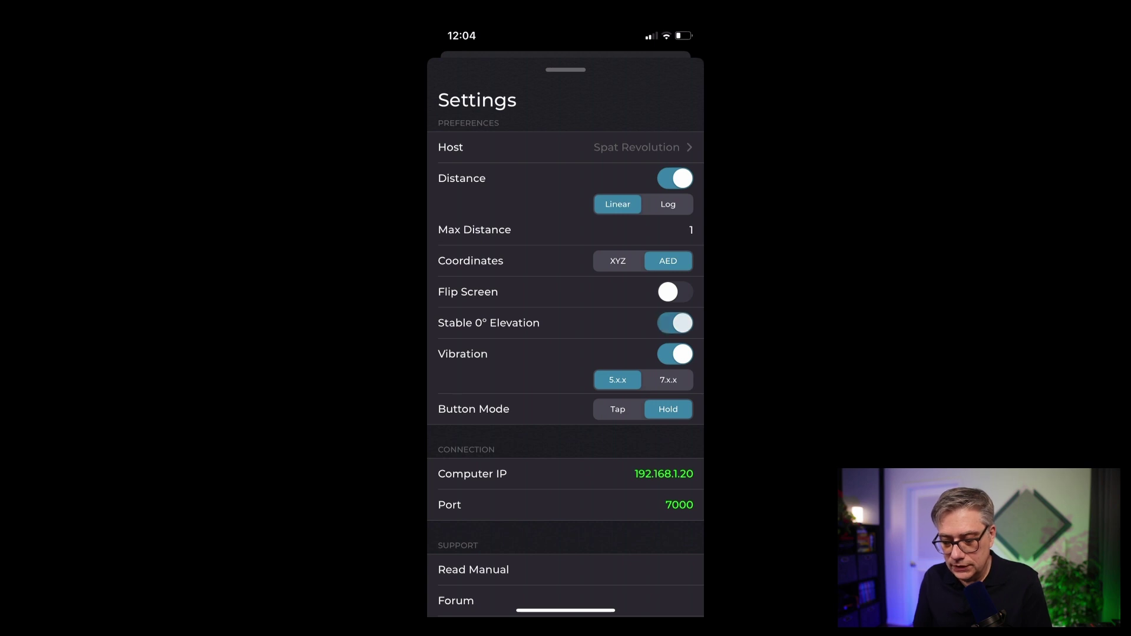
{"action": "left_click", "coordinate": [675, 322]}
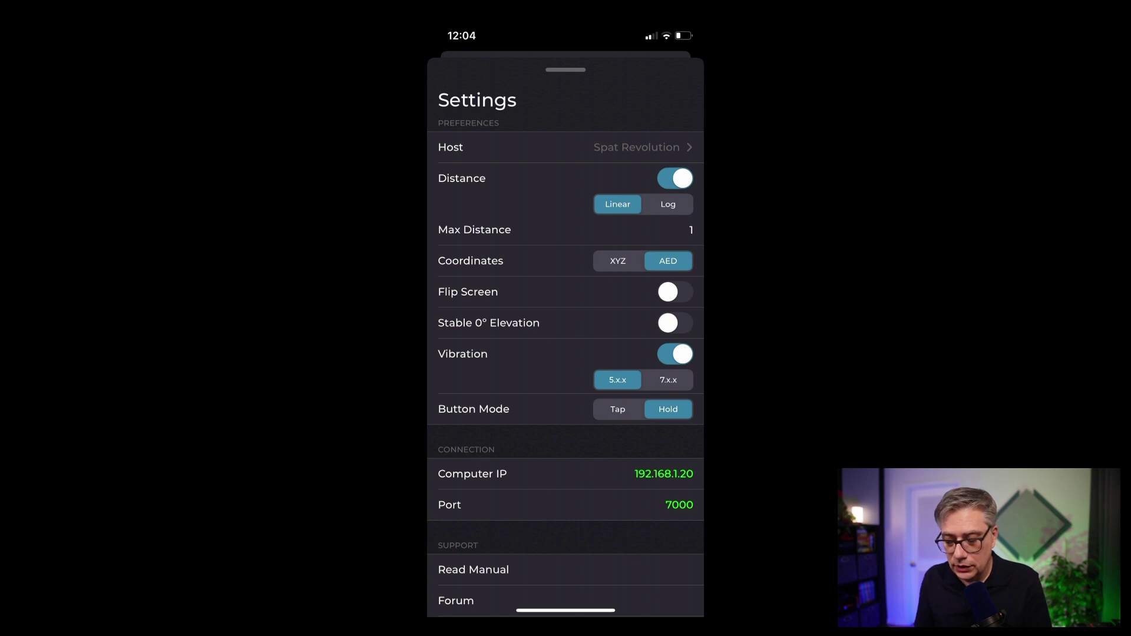
{"action": "left_click", "coordinate": [617, 261]}
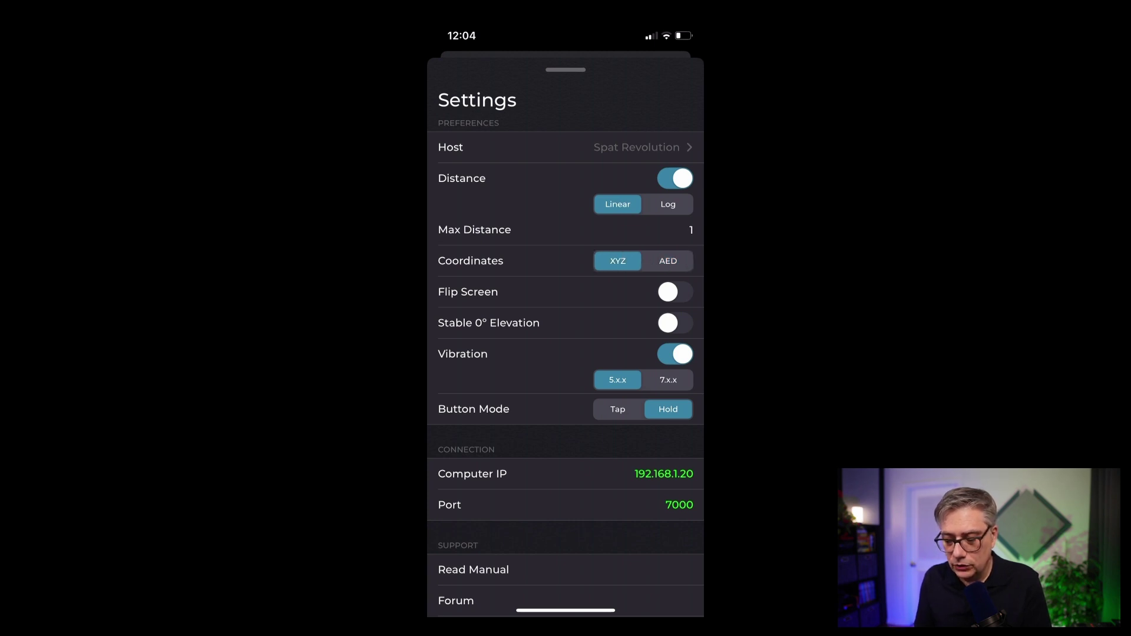
{"action": "left_click", "coordinate": [668, 261]}
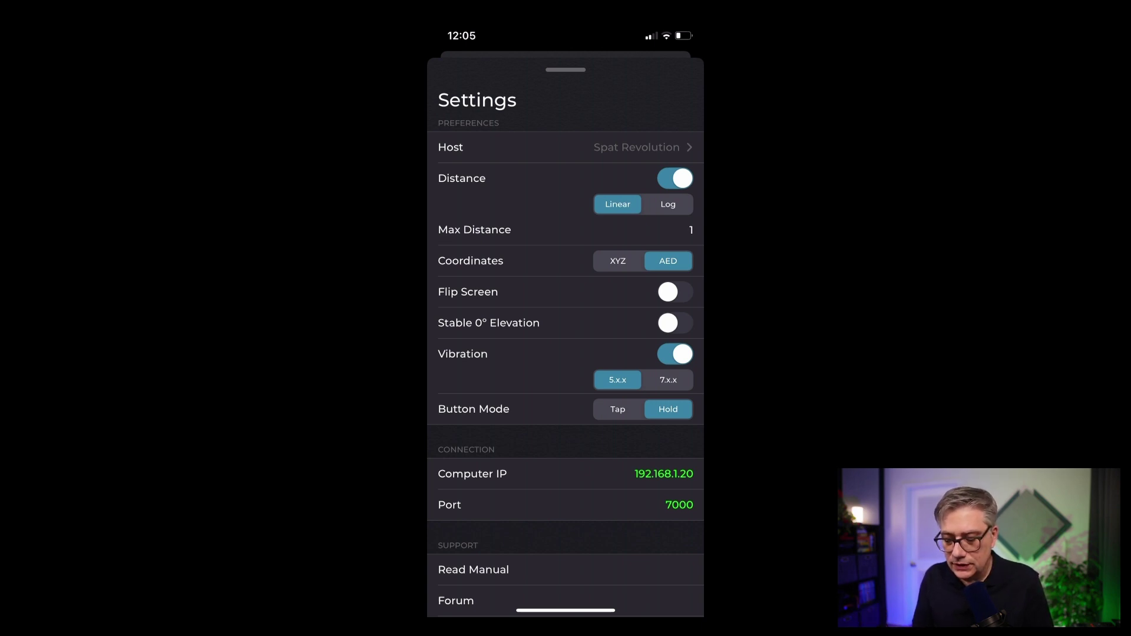
Review the Max Distance value and the computer IP and port connection settings
{"action": "left_click", "coordinate": [690, 230]}
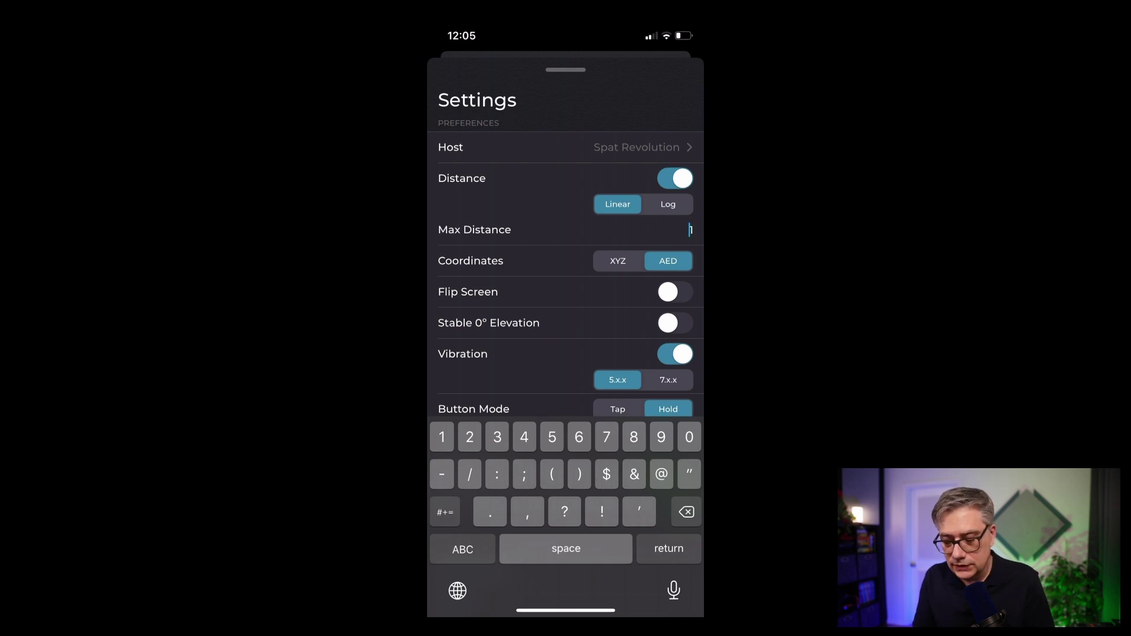
{"action": "scroll", "coordinate": [566, 271], "scroll_direction": "down", "scroll_amount": 10}
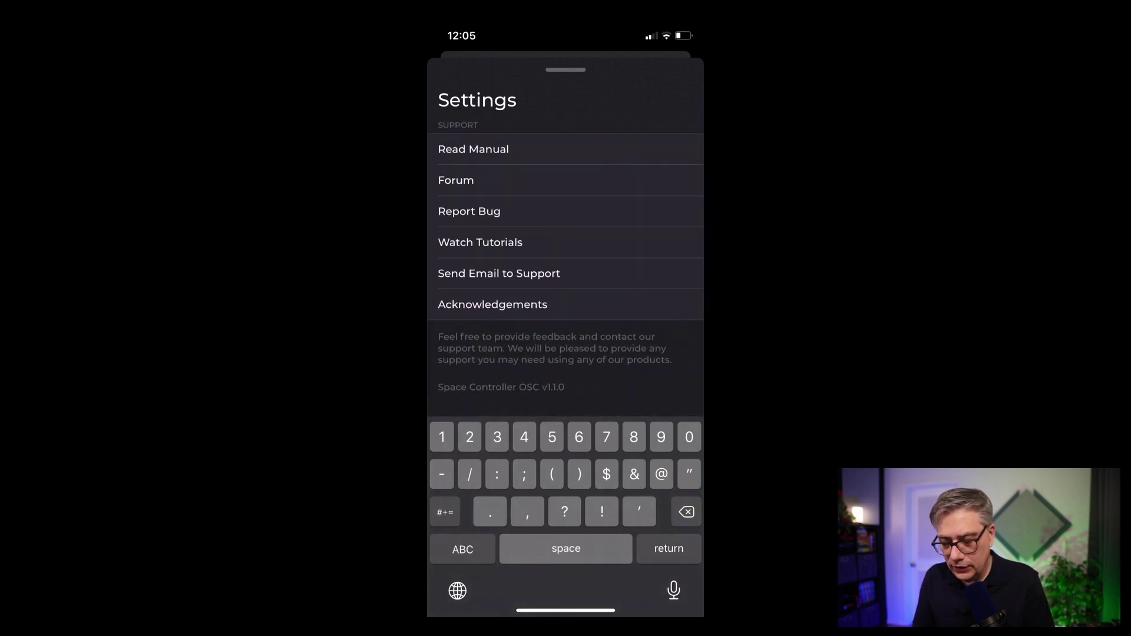
{"action": "left_click", "coordinate": [679, 175]}
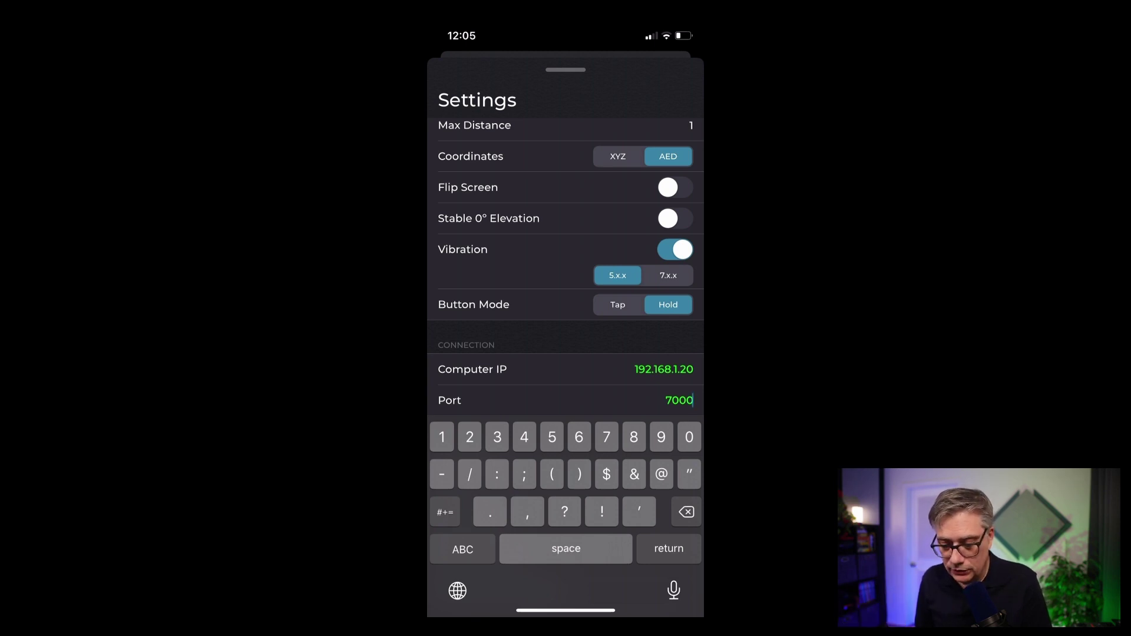
{"action": "scroll", "coordinate": [565, 269], "scroll_direction": "up", "scroll_amount": 3}
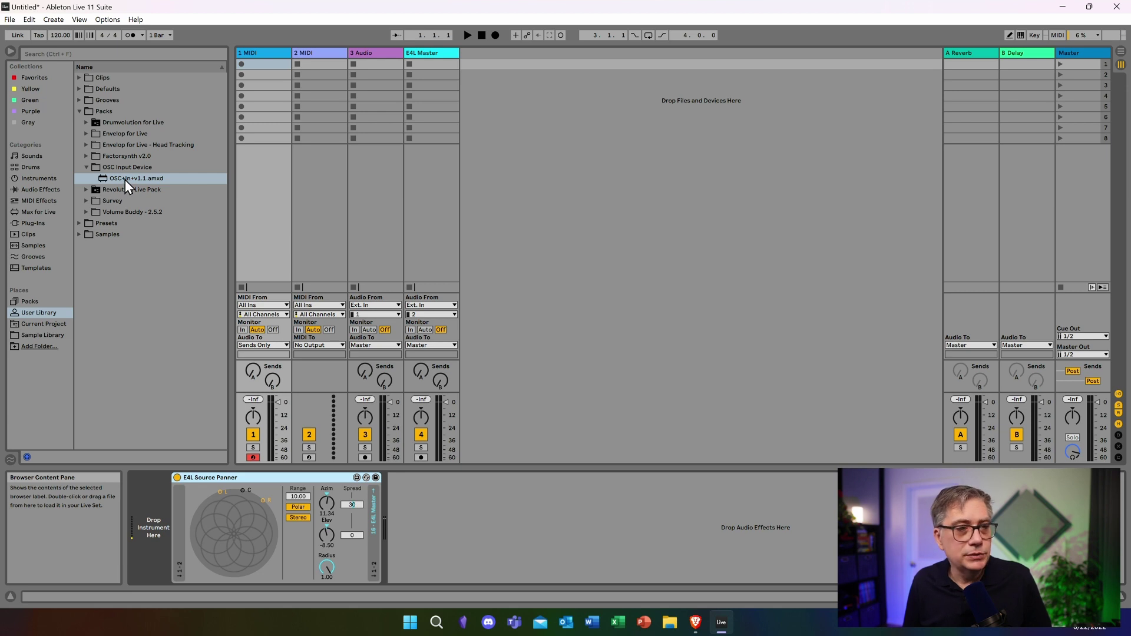
Back in Ableton Live, add the OSC+In+v1.1 device after the Source Panner on the 1 MIDI track and set its port to 7000
{"action": "mouse_move", "coordinate": [121, 179]}
{"action": "left_mouse_down"}
{"action": "mouse_move", "coordinate": [439, 495]}
{"action": "mouse_move", "coordinate": [442, 522]}
{"action": "left_mouse_up"}
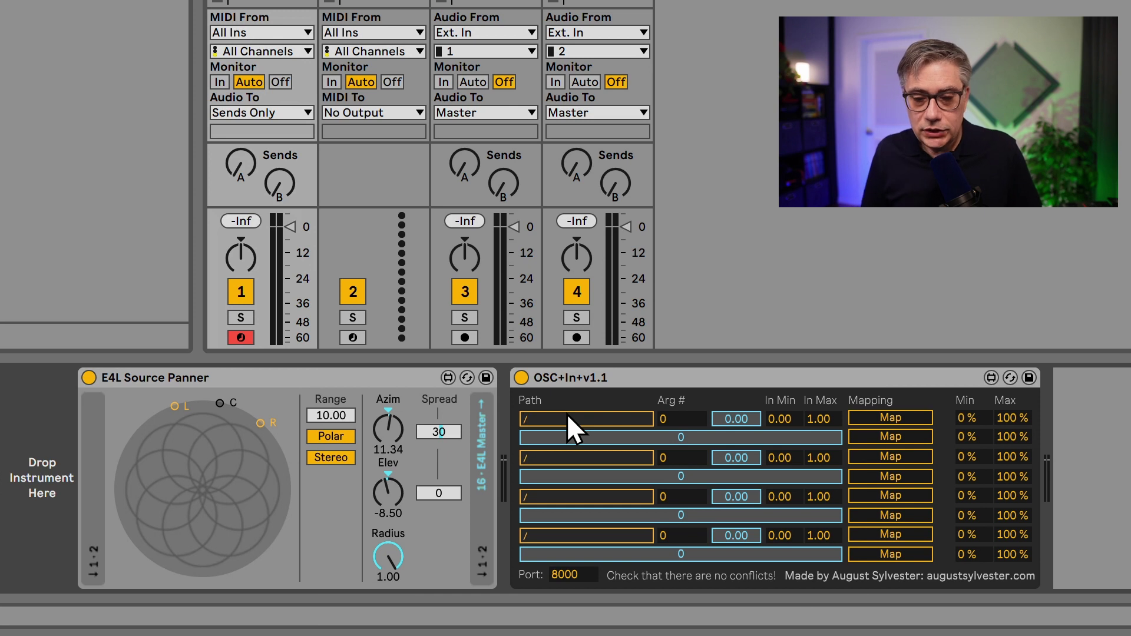
{"action": "left_click", "coordinate": [562, 575]}
{"action": "type", "text": "700"}
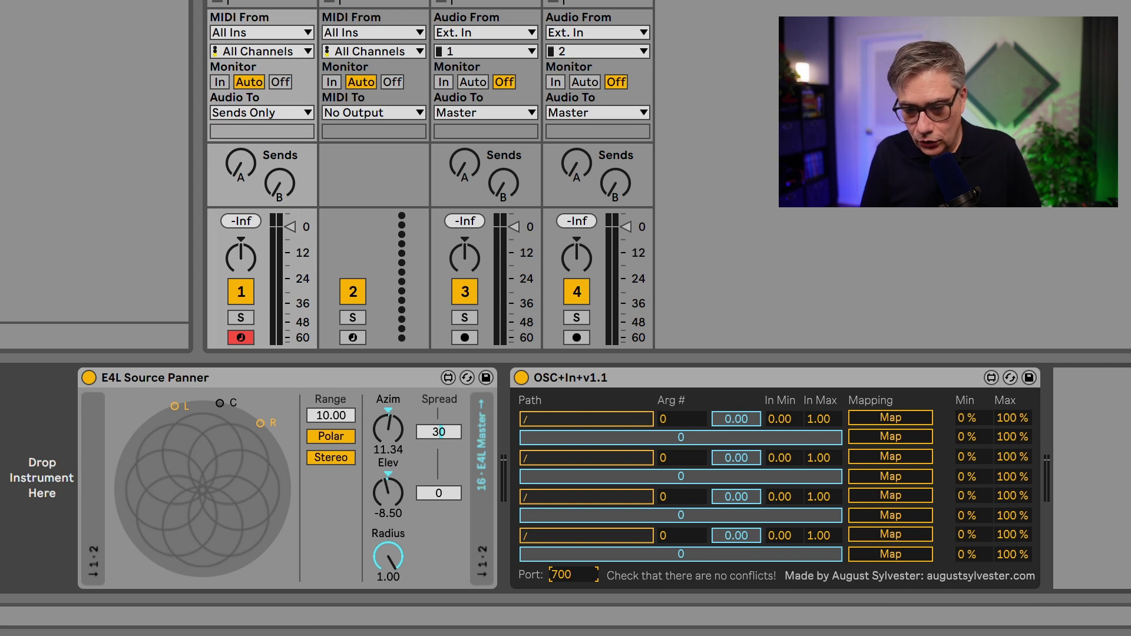
{"action": "type", "text": "0"}
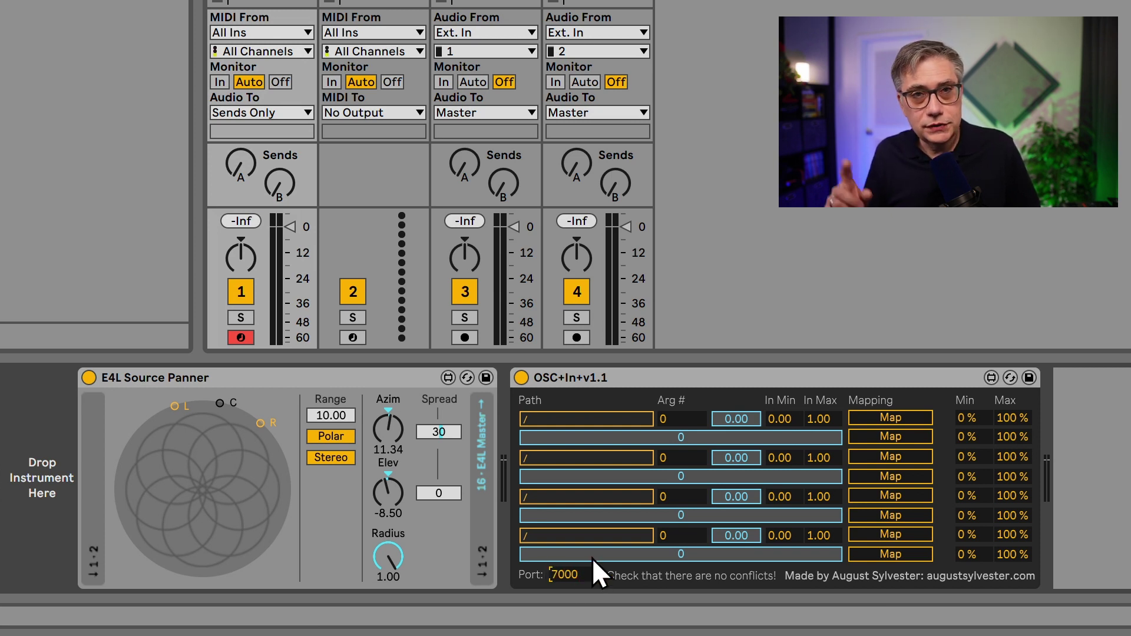
Enter /adm/obj/1/aed as the OSC path in the first three rows of the OSC In device
{"action": "left_click", "coordinate": [564, 421]}
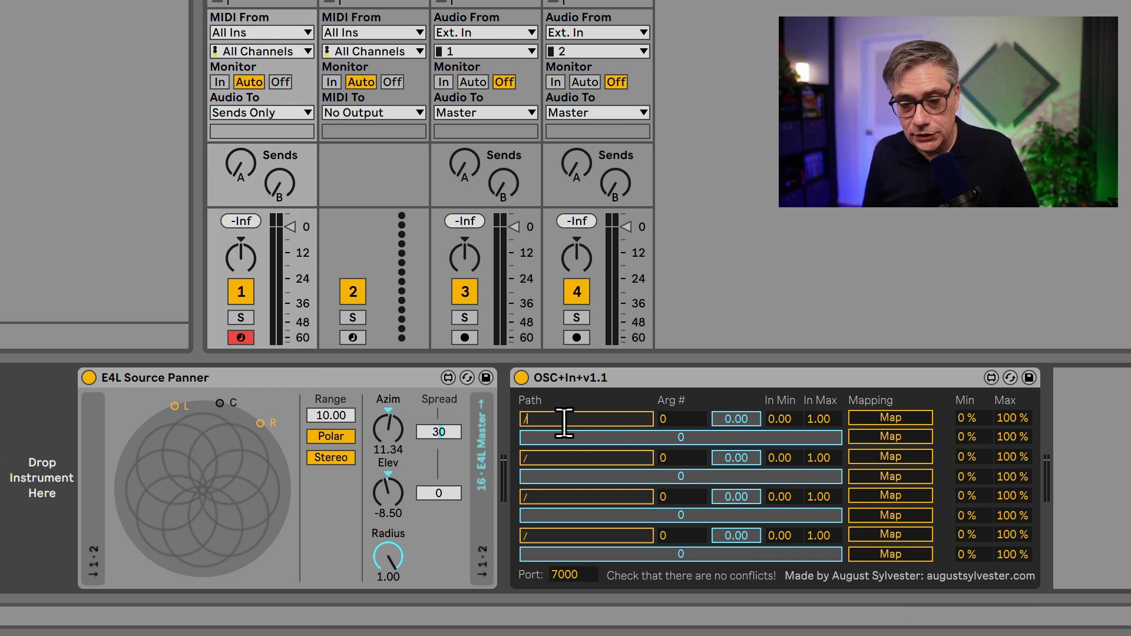
{"action": "type", "text": "adm"}
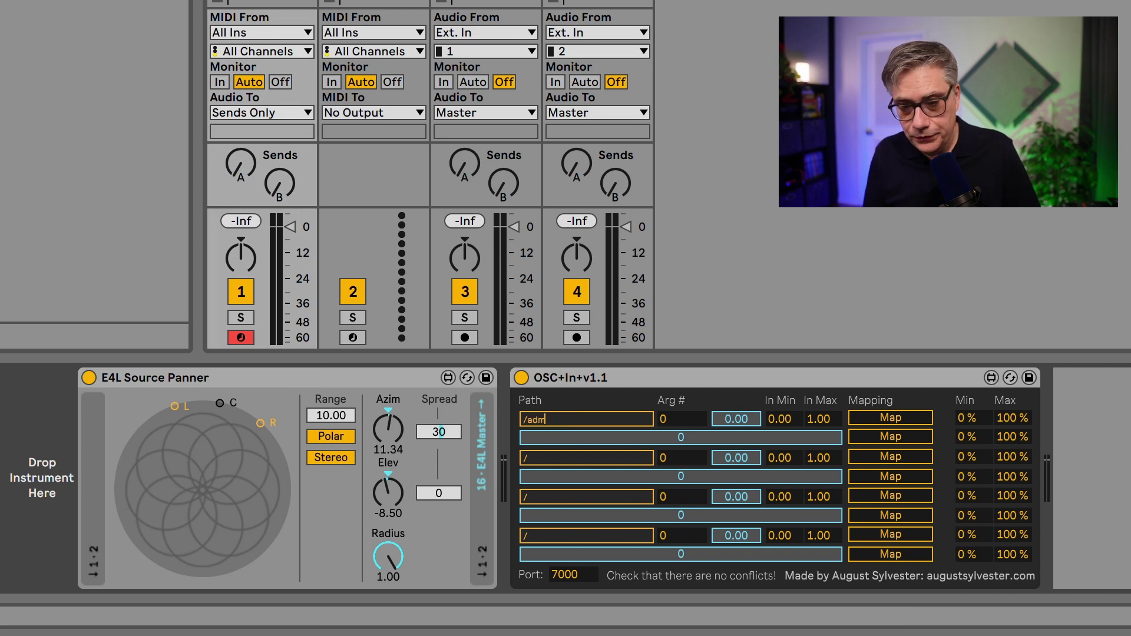
{"action": "type", "text": "/obj/1"}
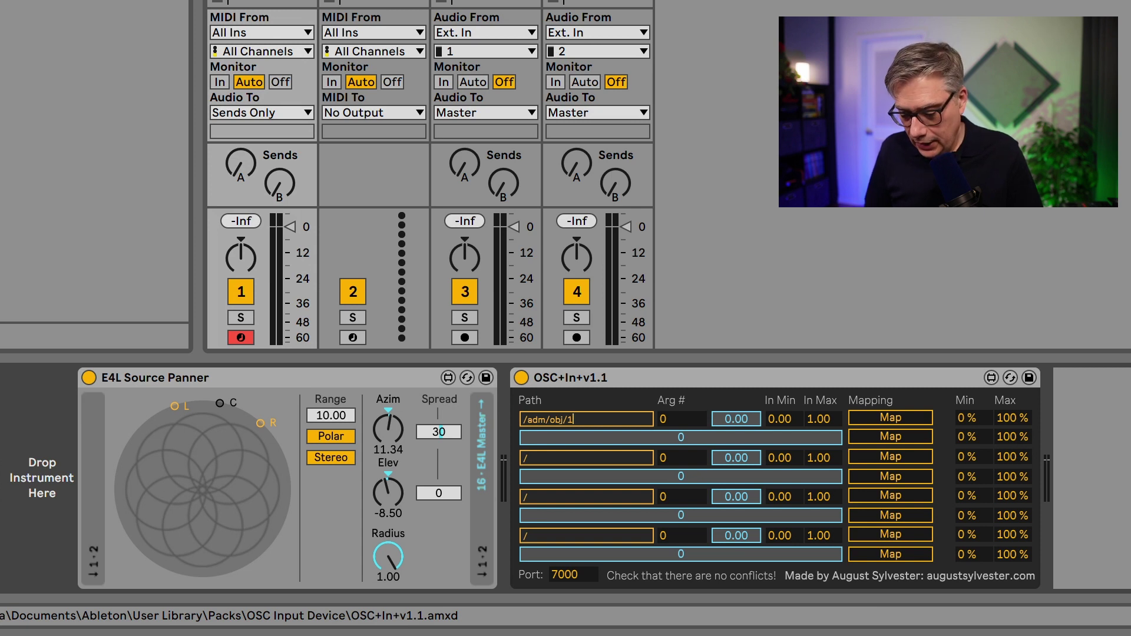
{"action": "type", "text": "ed"}
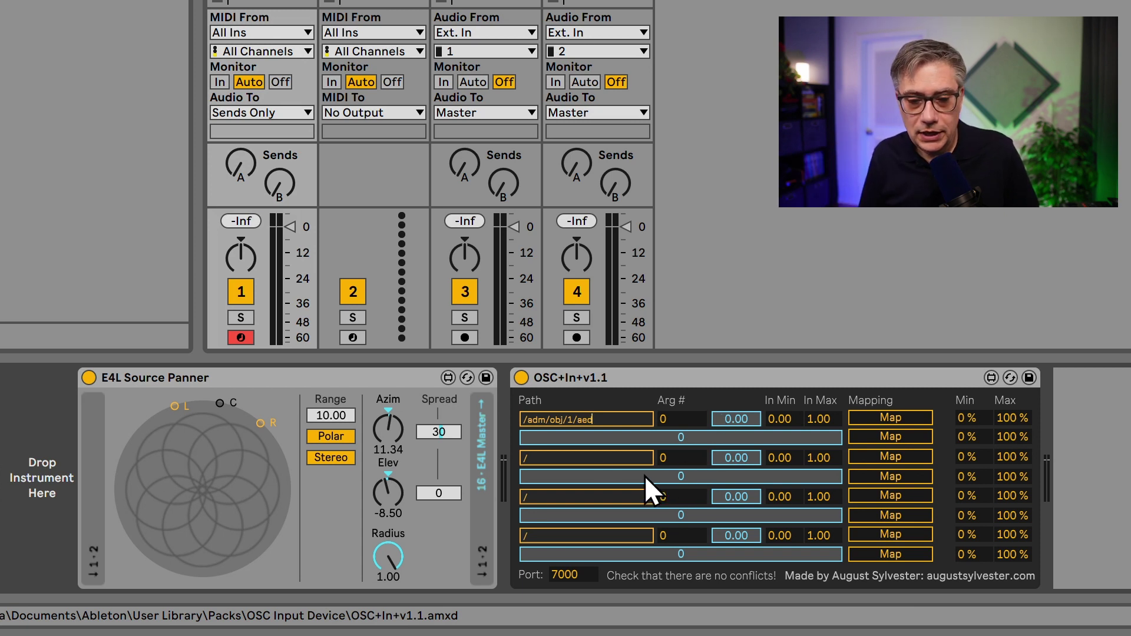
{"action": "left_click", "coordinate": [586, 454]}
{"action": "type", "text": "adm/obj/1/aed"}
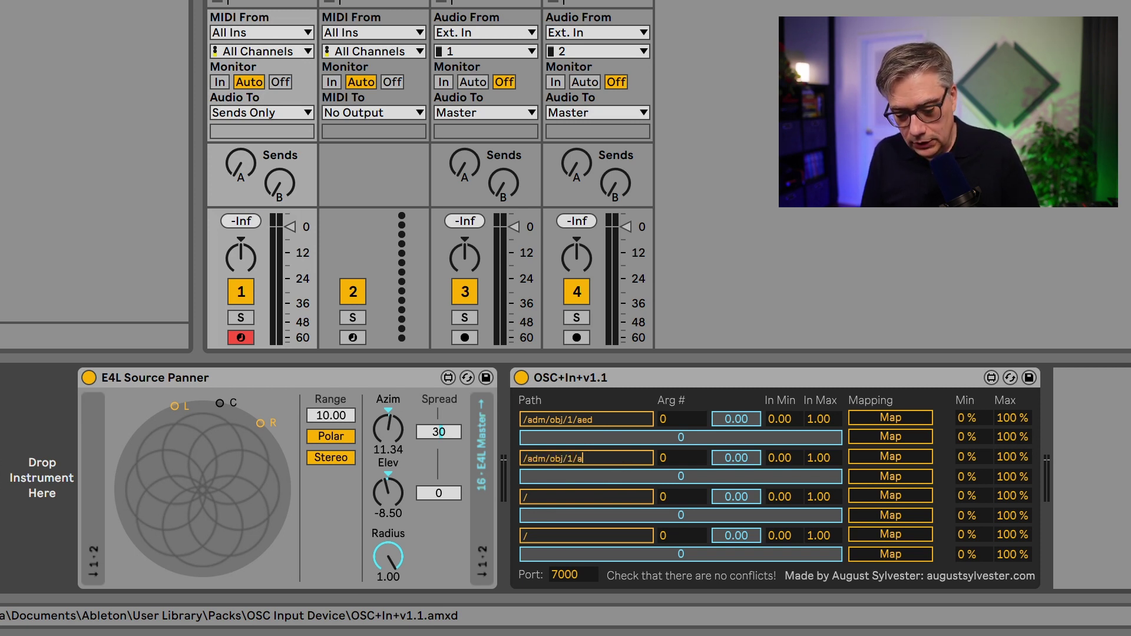
{"action": "left_click", "coordinate": [588, 497]}
{"action": "type", "text": "adm"}
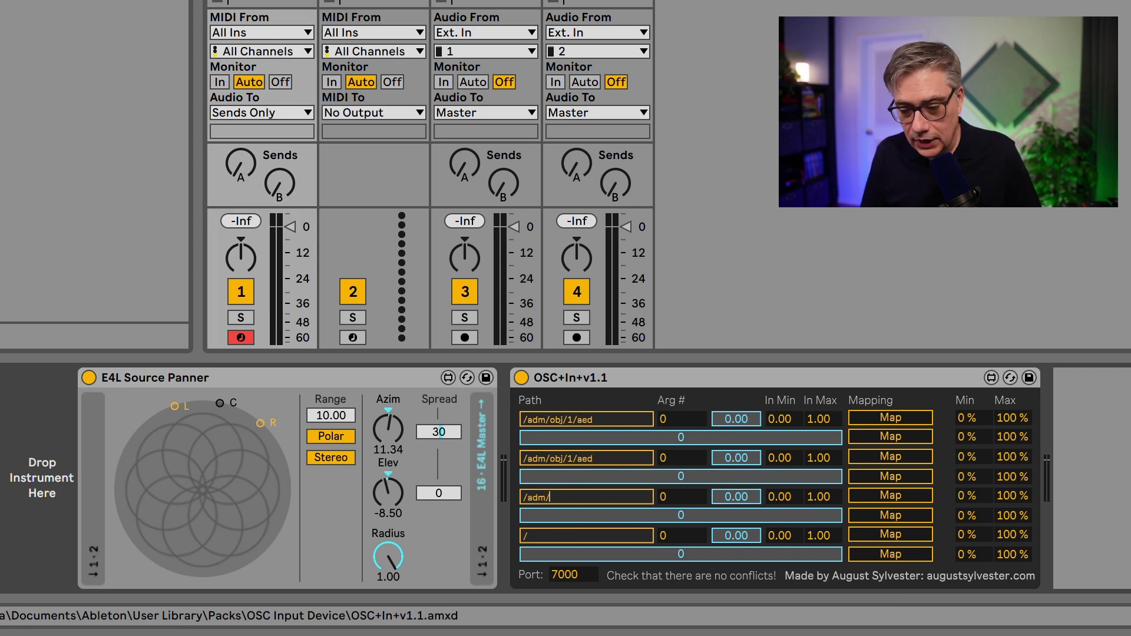
{"action": "type", "text": "/o"}
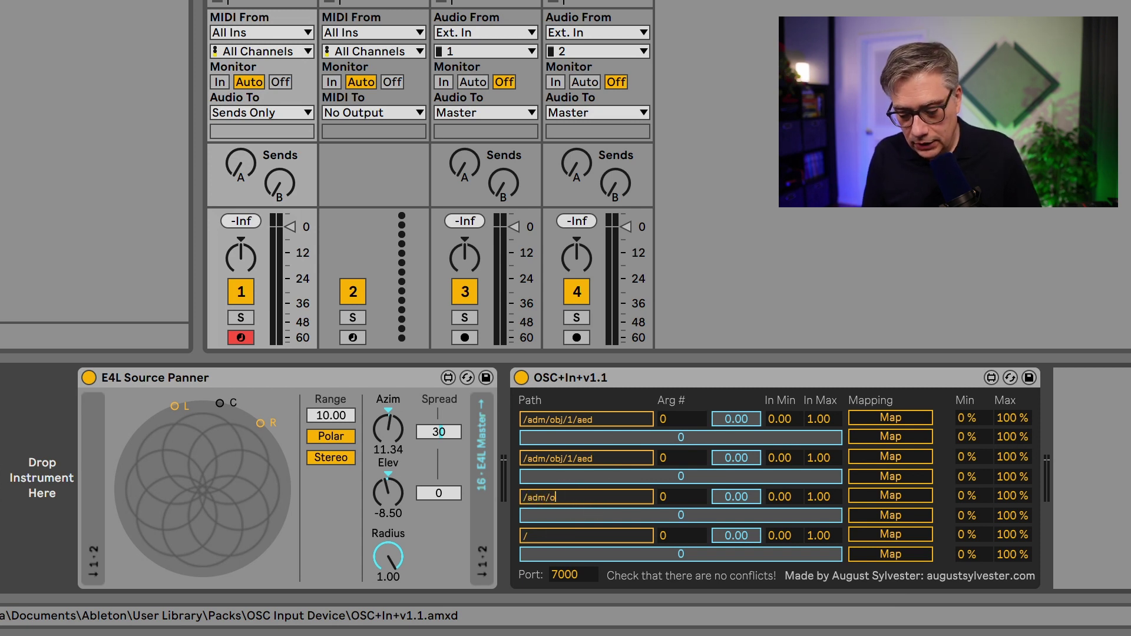
{"action": "type", "text": "bj/1/aed"}
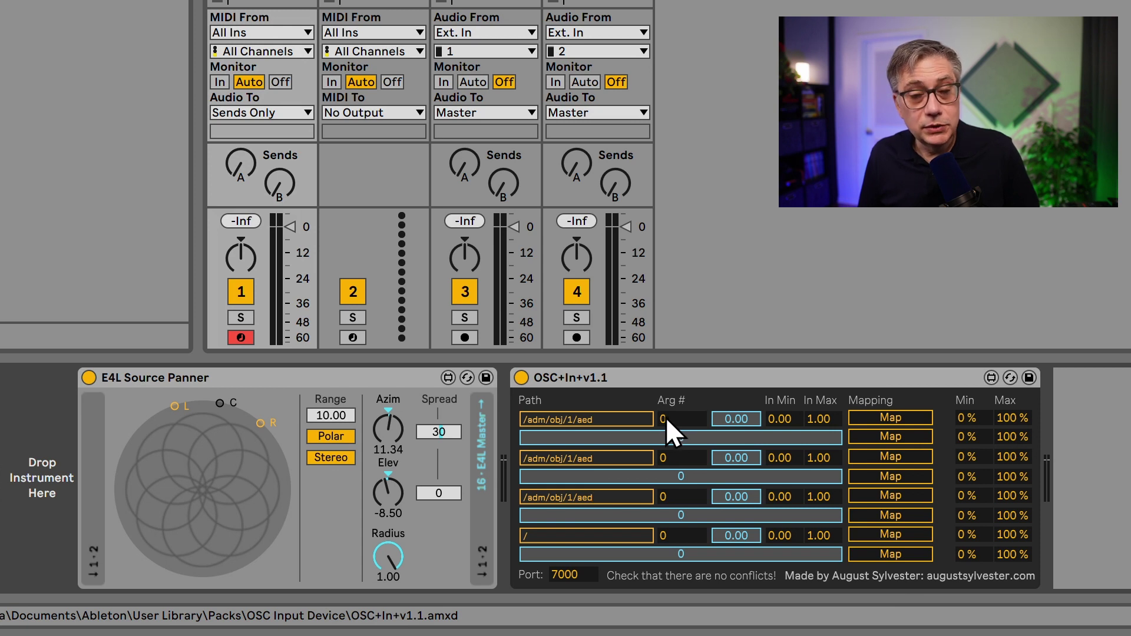
Set the argument number to 1 in the second row and 2 in the third row of the OSC In device
{"action": "left_click", "coordinate": [667, 454]}
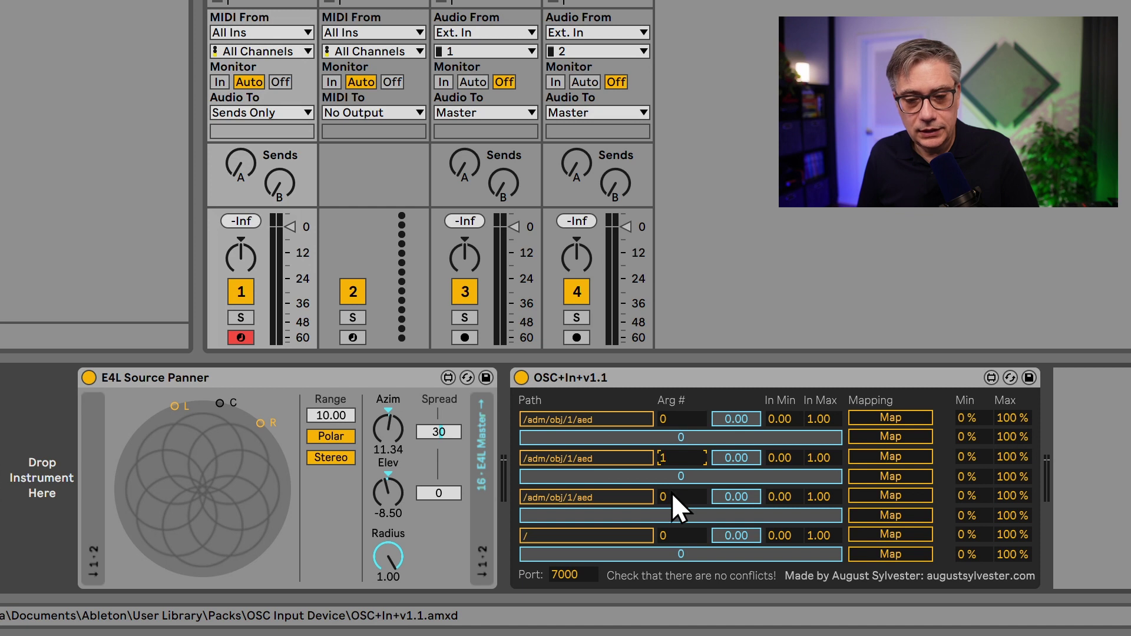
{"action": "left_click_drag", "start_coordinate": [682, 506], "coordinate": [687, 495]}
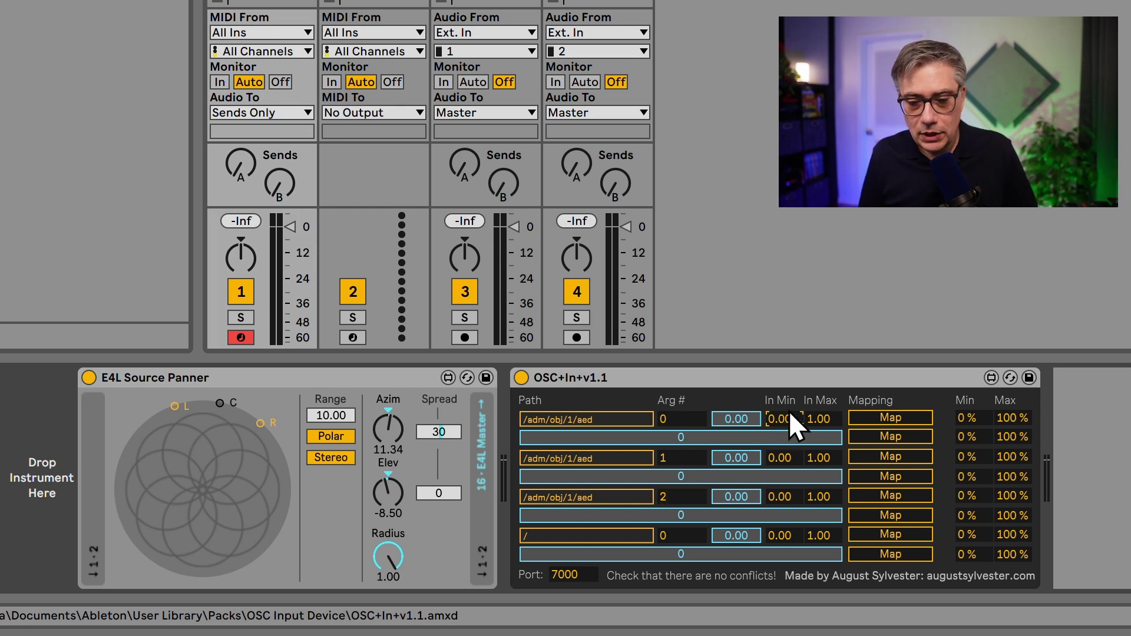
Set the incoming value range to -180 to 180 in the first row and -90 to 90 in the second row
{"action": "type", "text": "-180"}
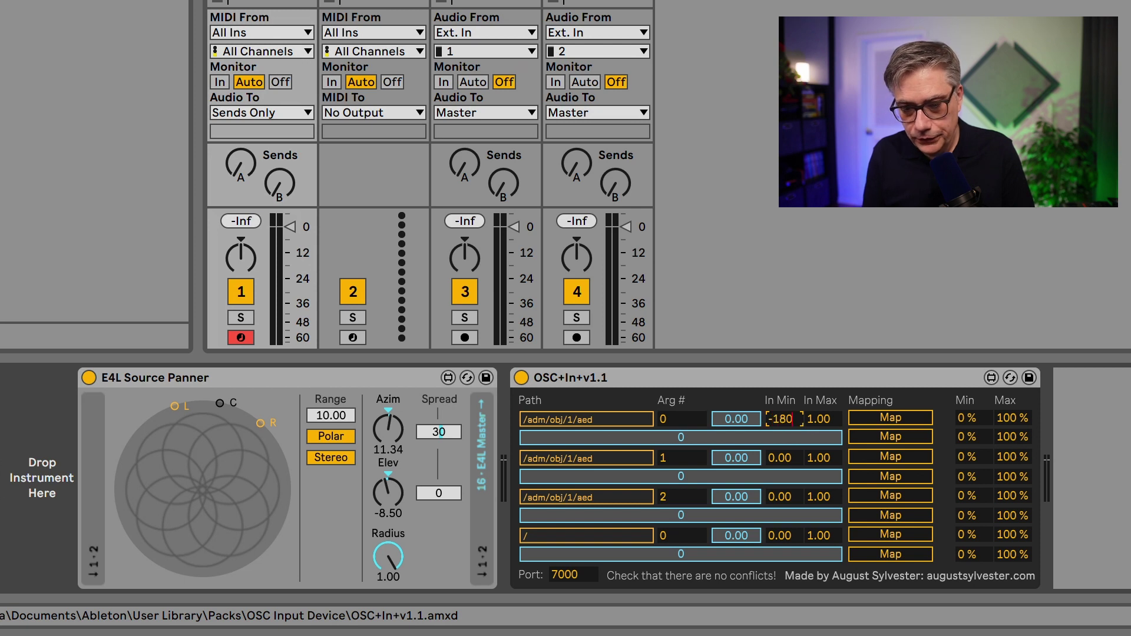
{"action": "left_click", "coordinate": [823, 417]}
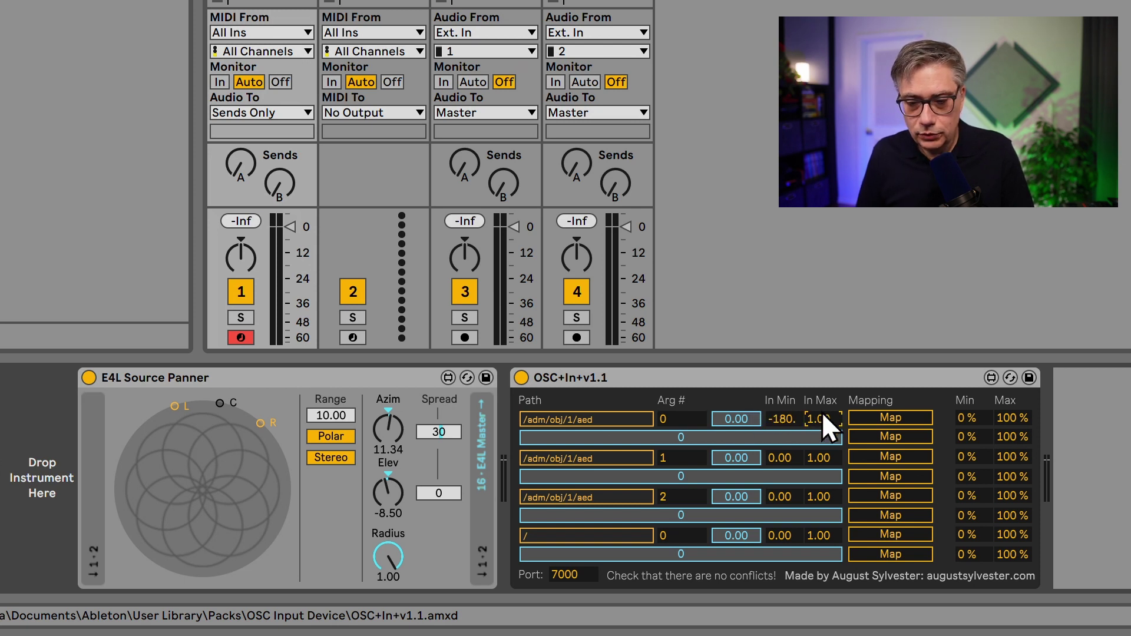
{"action": "type", "text": "180"}
{"action": "left_click", "coordinate": [779, 457]}
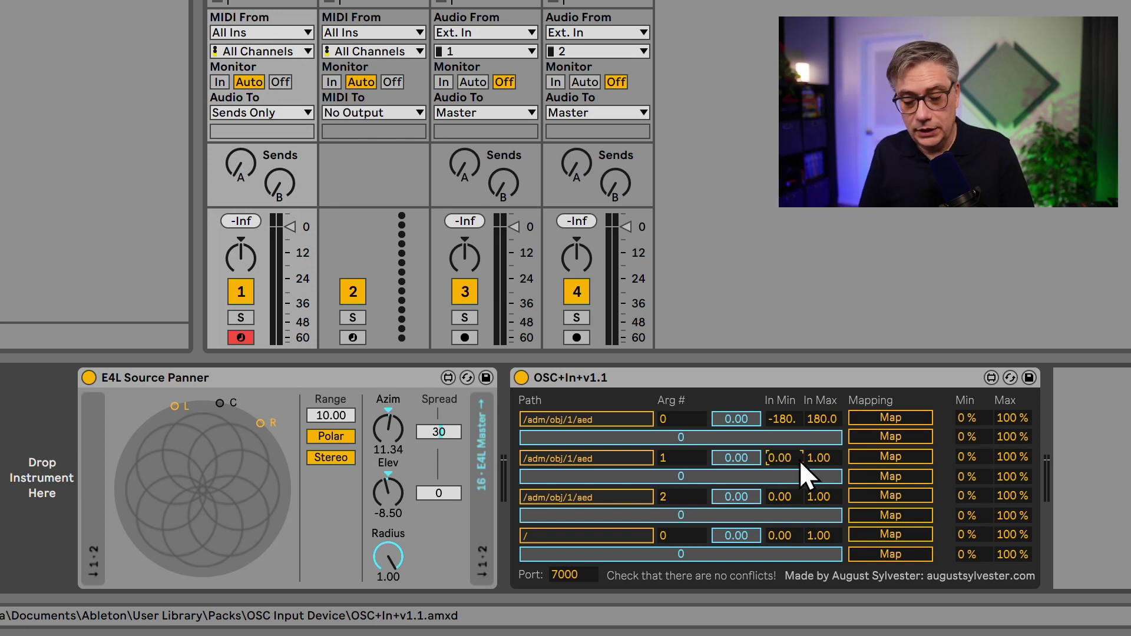
{"action": "type", "text": "-90"}
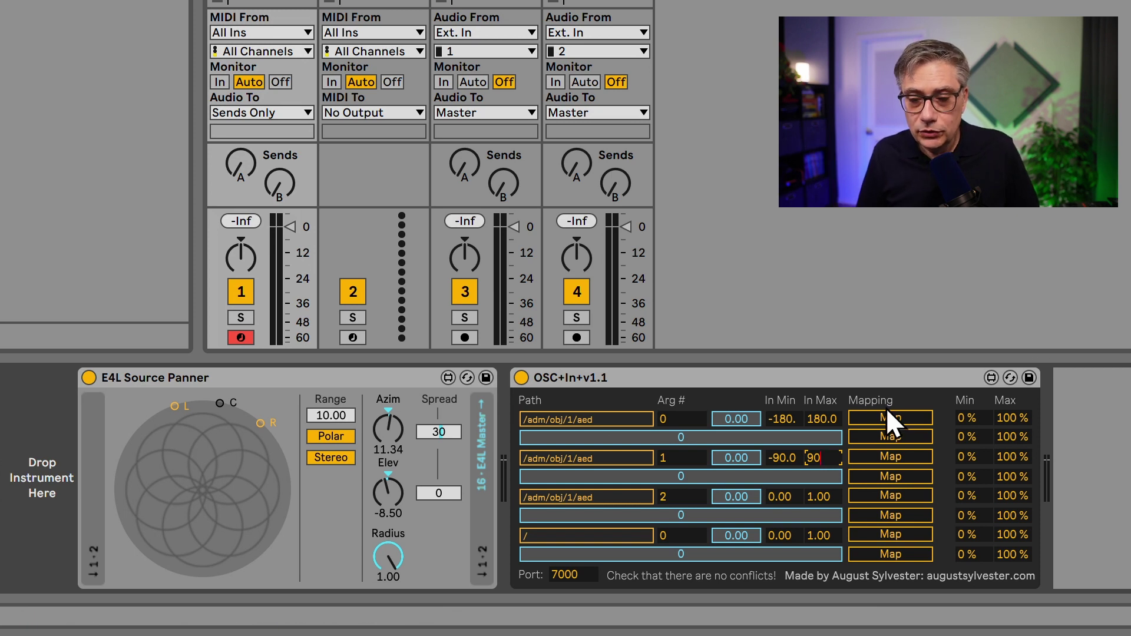
{"action": "left_click", "coordinate": [834, 377]}
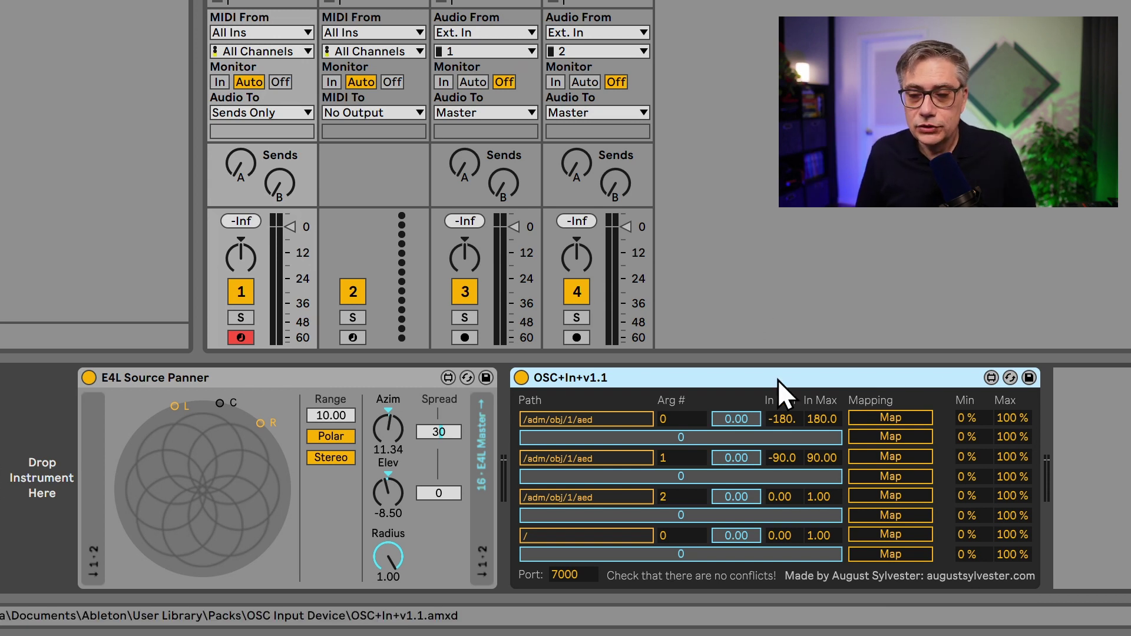
Invert the first row's mapping output by setting its Min to 100 % and its Max to 0 %
{"action": "left_click", "coordinate": [960, 418]}
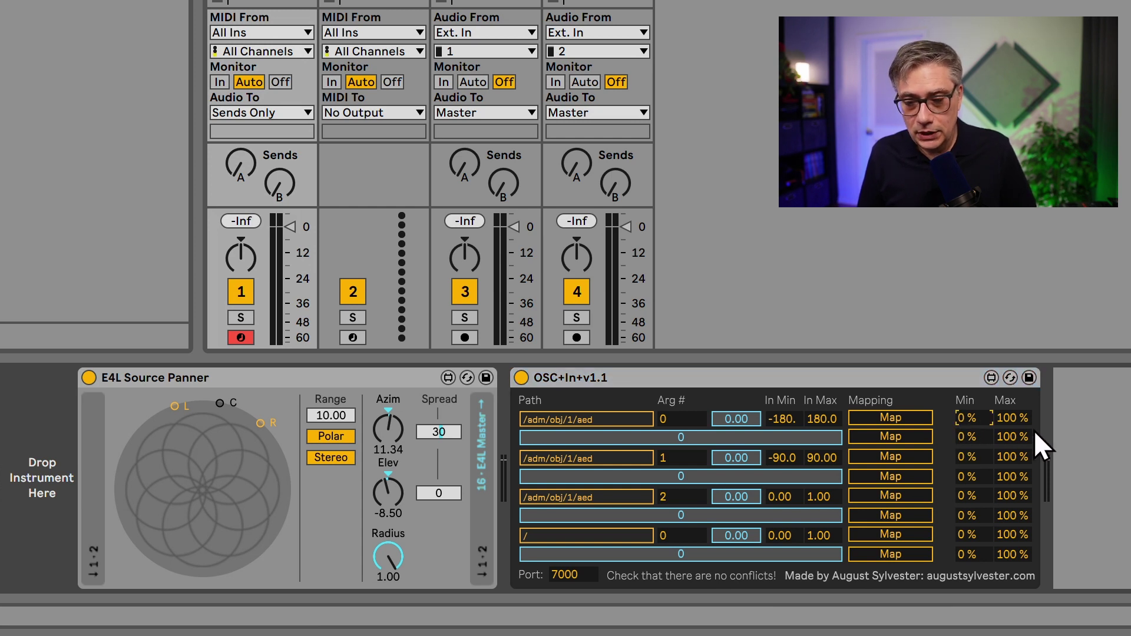
{"action": "type", "text": "10.0"}
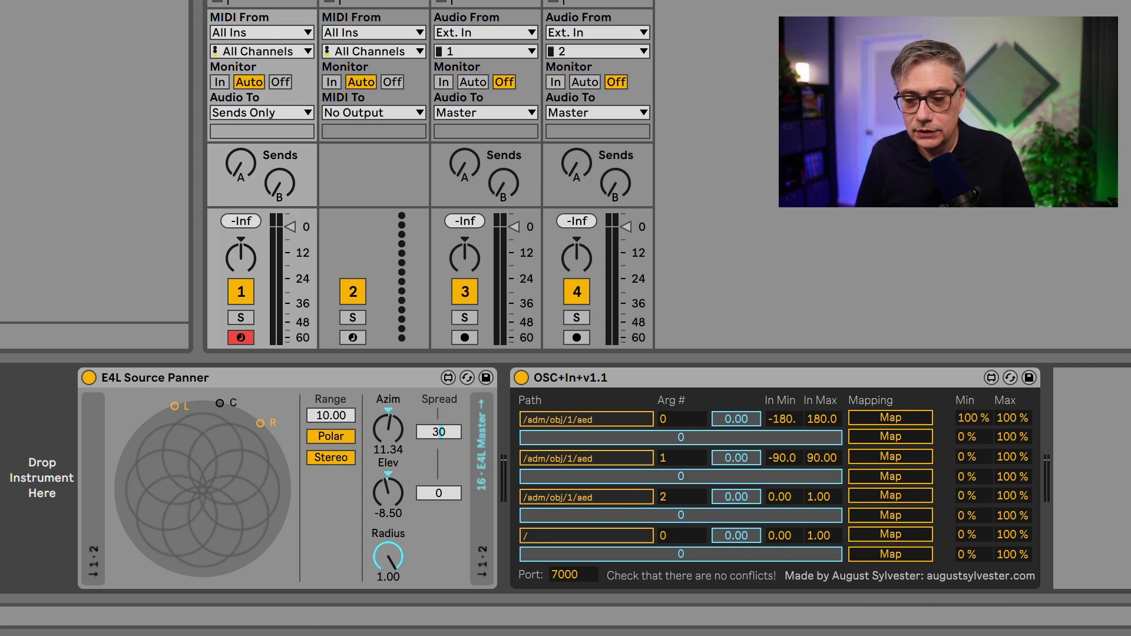
{"action": "type", "text": "0"}
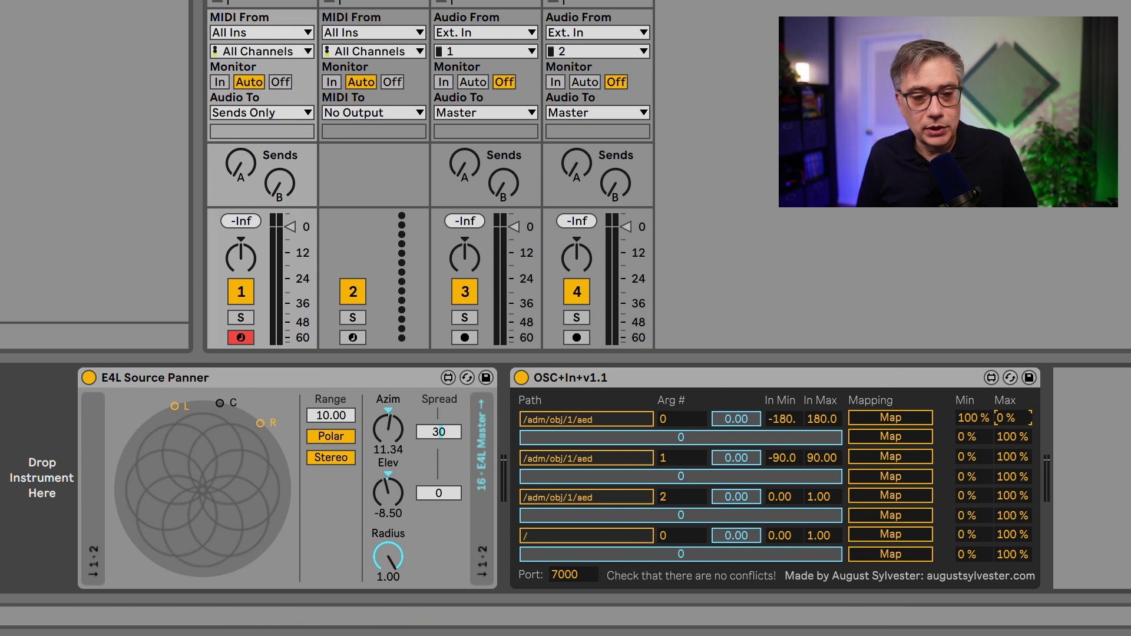
Map the first three OSC rows to the Source Panner's Azim, Elev and Radius controls, respectively
{"action": "left_click", "coordinate": [897, 417]}
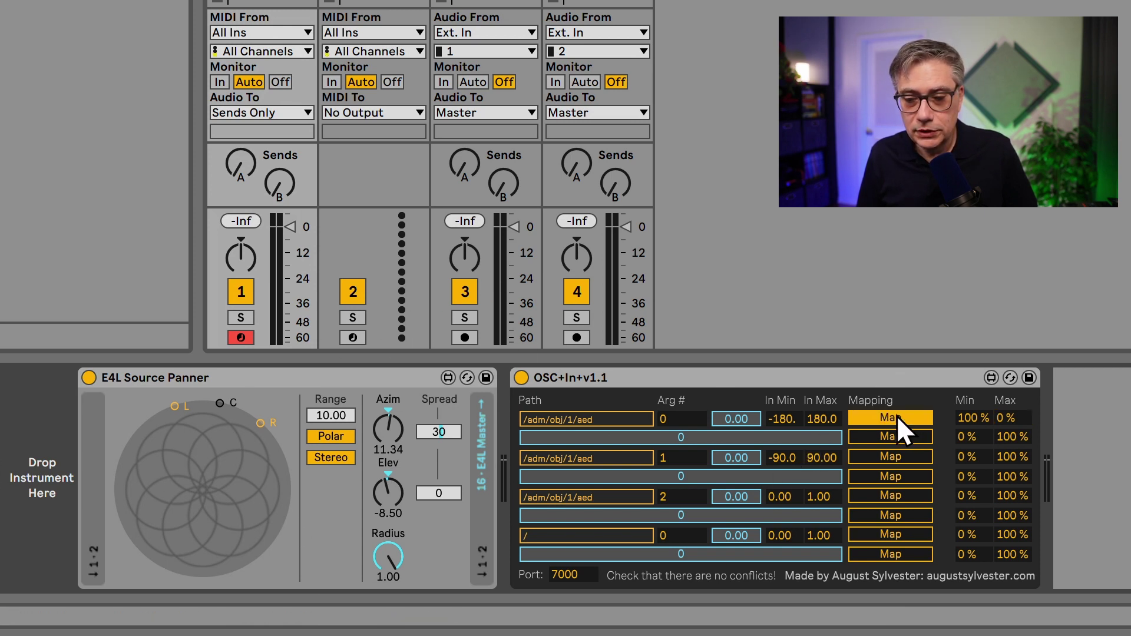
{"action": "left_click", "coordinate": [393, 433]}
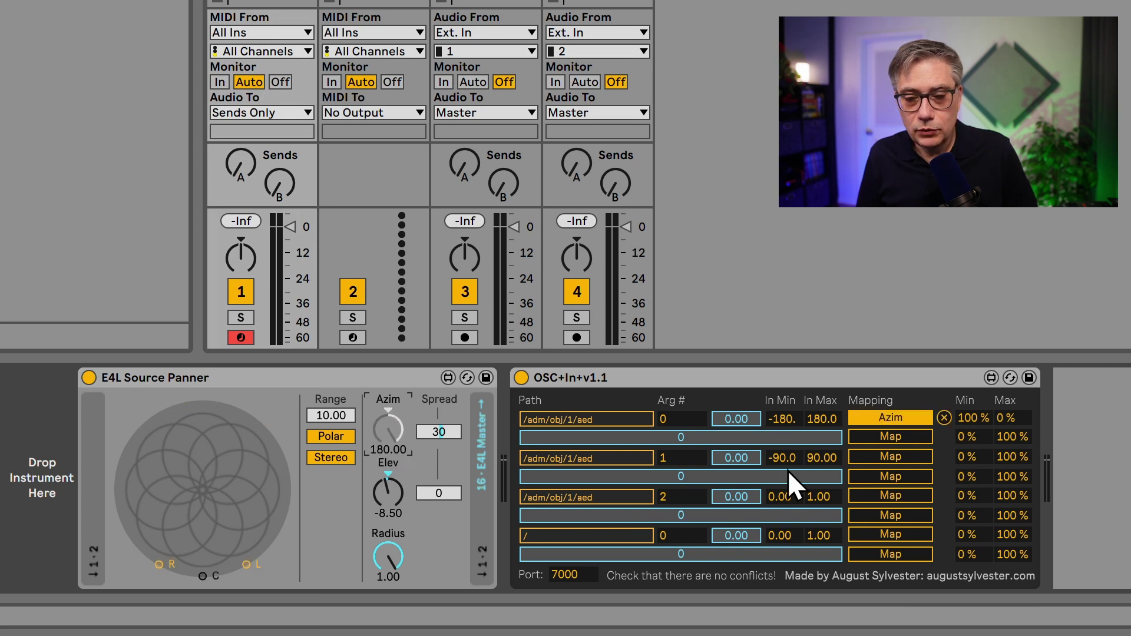
{"action": "left_click", "coordinate": [903, 451]}
{"action": "left_click", "coordinate": [384, 492]}
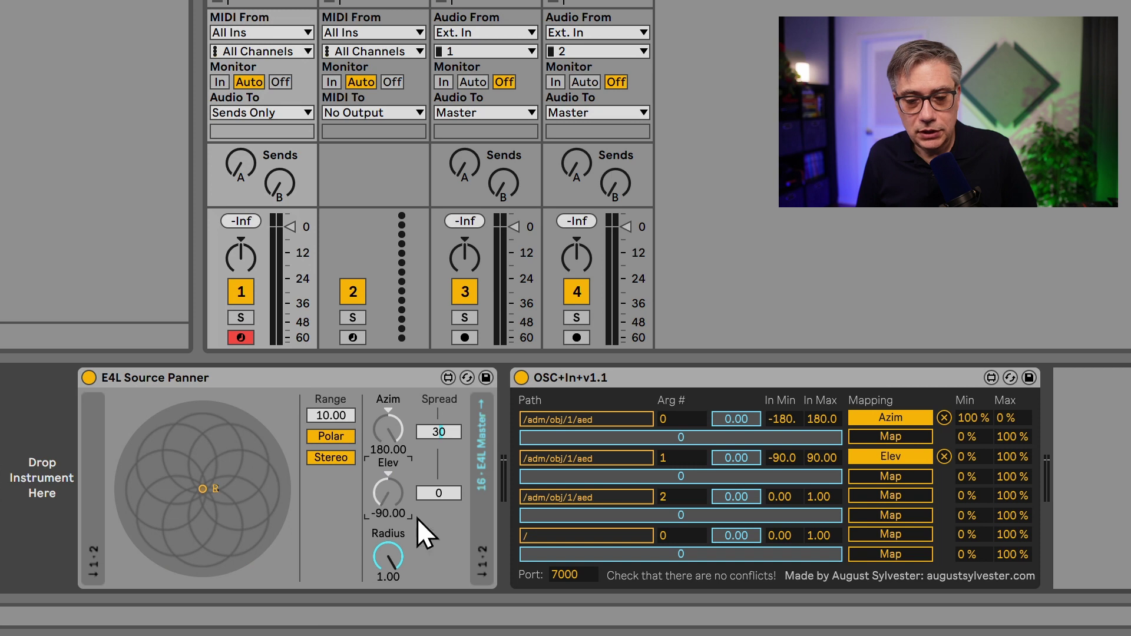
{"action": "left_click", "coordinate": [906, 494]}
{"action": "left_click", "coordinate": [389, 556]}
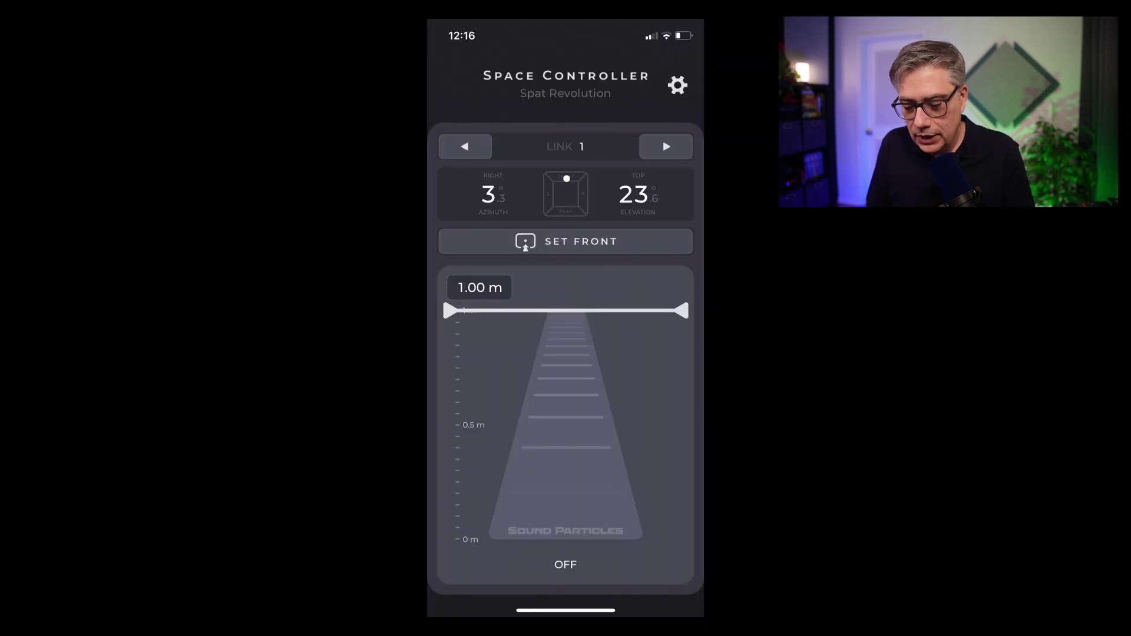
In the Space Controller phone app, step forward two links and return to link 1
{"action": "left_click", "coordinate": [666, 146]}
{"action": "left_click", "coordinate": [666, 146]}
{"action": "left_click", "coordinate": [465, 146]}
{"action": "left_click", "coordinate": [465, 146]}
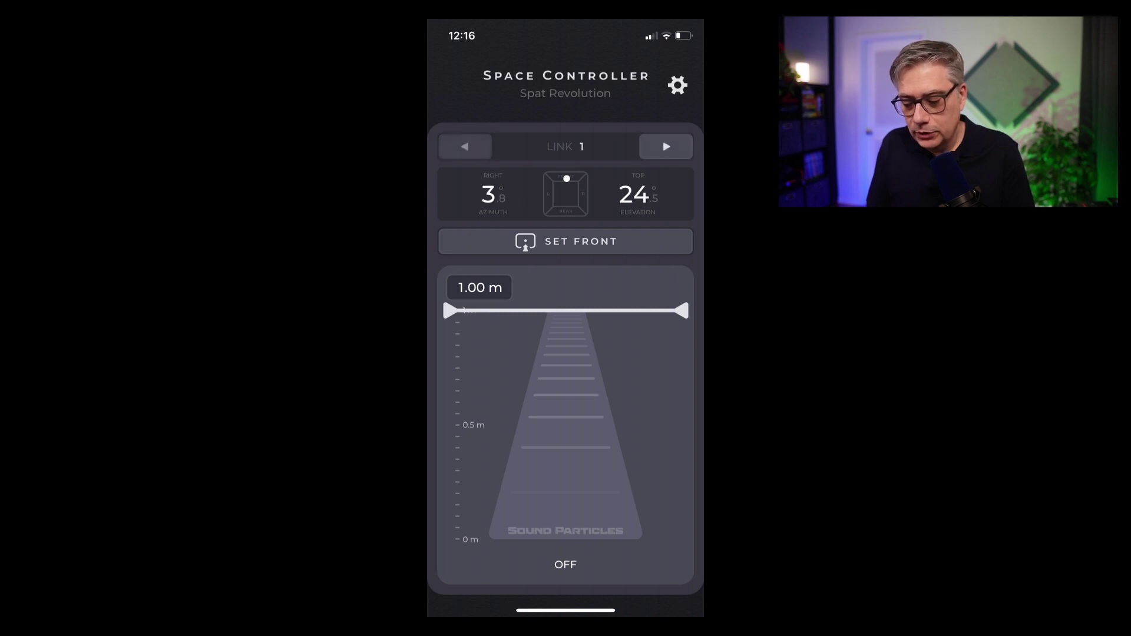